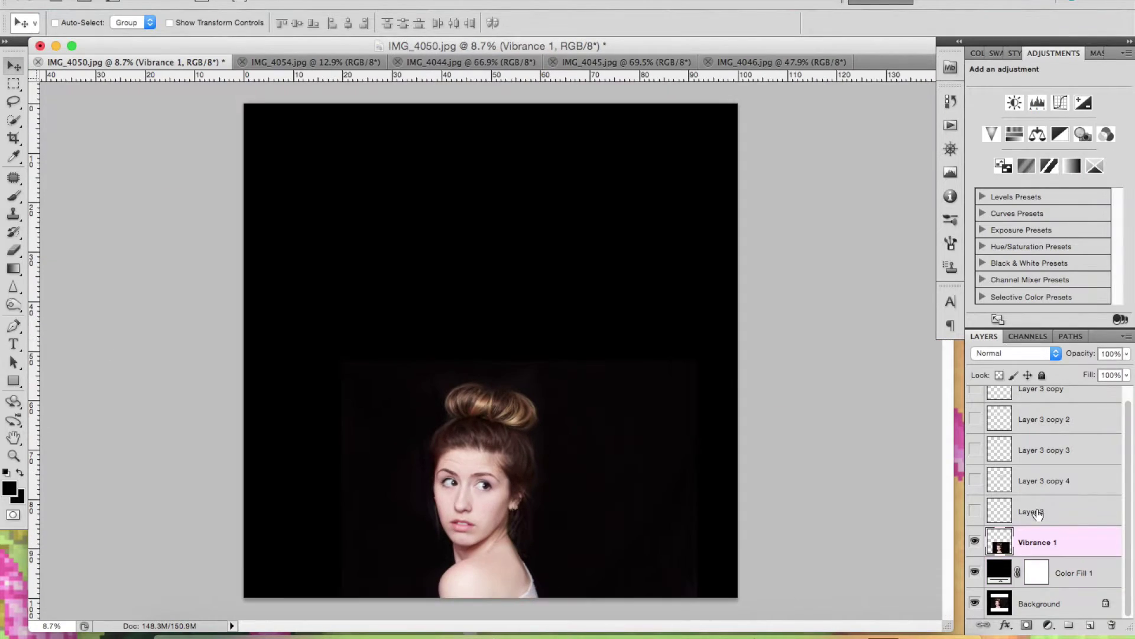
- Show the hidden snowflake layers and rename Layer 3 to MAIN SNOWFLAKE
click(1039, 512)
drag(974, 389, 975, 480)
key(e)
scroll(707, 450, down, 5)
text(v SNOWFLAKE)
click(1041, 480)
- Move the large blurred snowflake above her head and place a snowflake copy on her neck
scroll(550, 331, down, 2)
drag(532, 331, 548, 354)
scroll(412, 416, up, 5)
scroll(205, 268, down, 4)
right_click(1052, 511)
drag(414, 355, 558, 510)
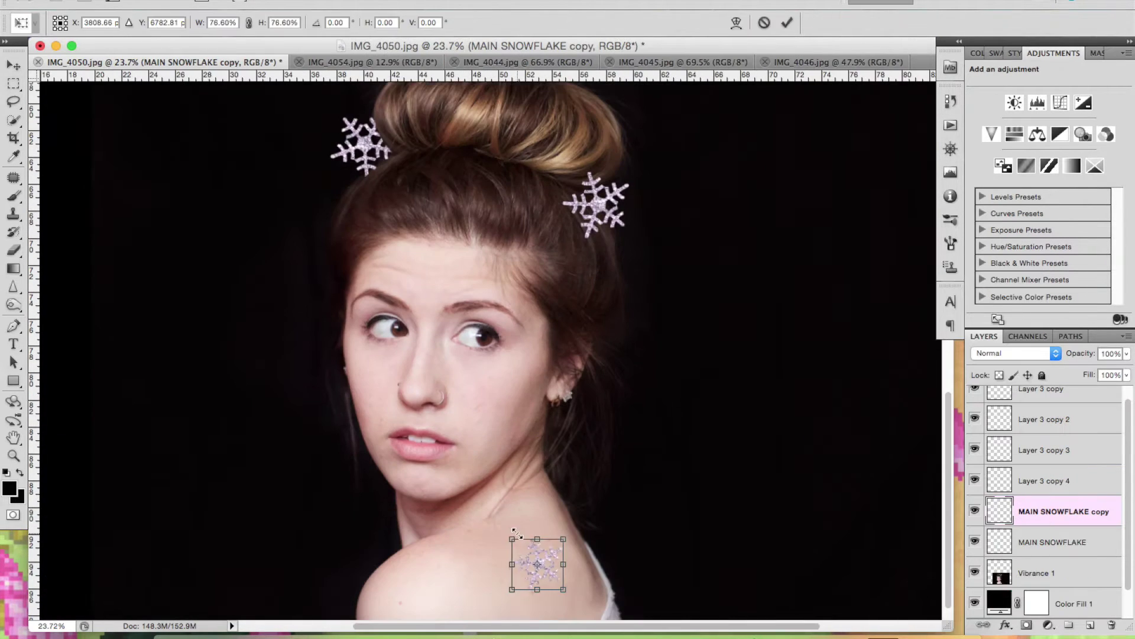
- Lower the eraser hardness, erase the ear snowflake's upper-left arms, then undo the erasing
scroll(553, 375, up, 4)
scroll(577, 377, up, 2)
key(e)
click(68, 22)
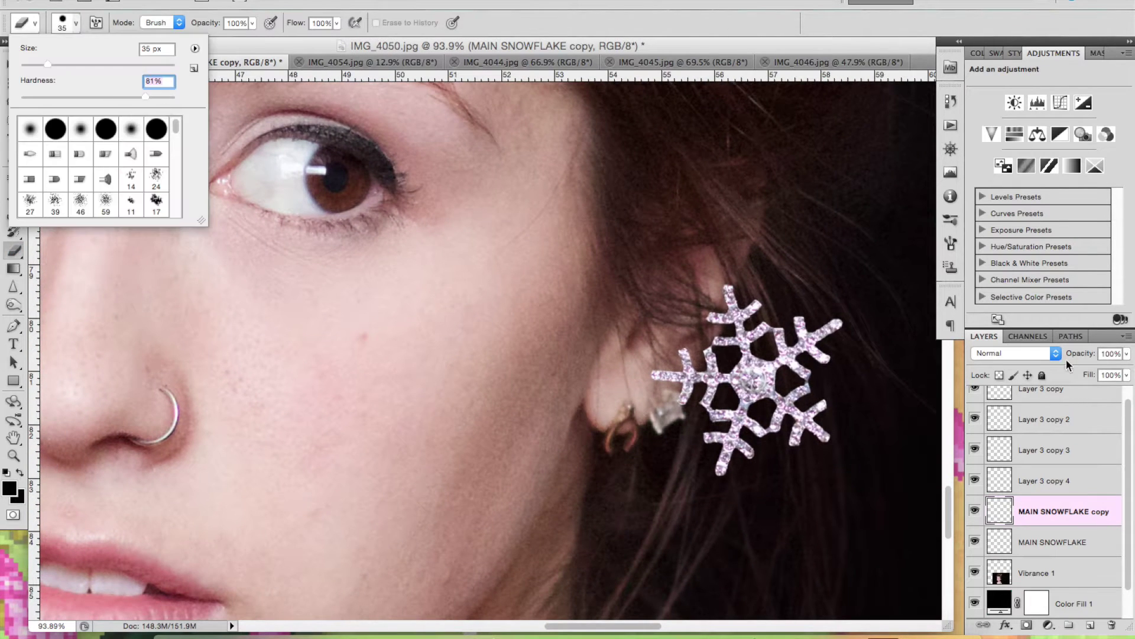
drag(1071, 353, 1029, 354)
click(68, 22)
drag(668, 373, 751, 322)
key(ctrl+alt+z)
key(ctrl+alt+z)
- Move the ear snowflake up beside her bun and commit its new size
scroll(672, 409, down, 5)
right_click(1058, 511)
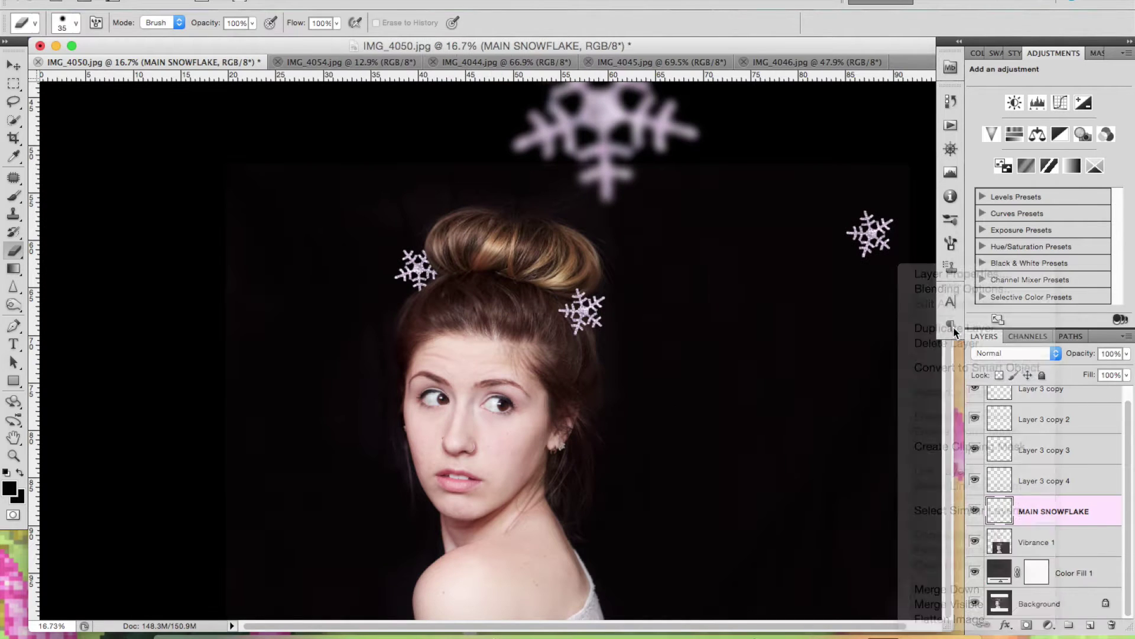
key(v)
drag(538, 429, 544, 299)
key(Return)
- View the whole portrait and duplicate the snowflake into a new layer
scroll(684, 341, up, 5)
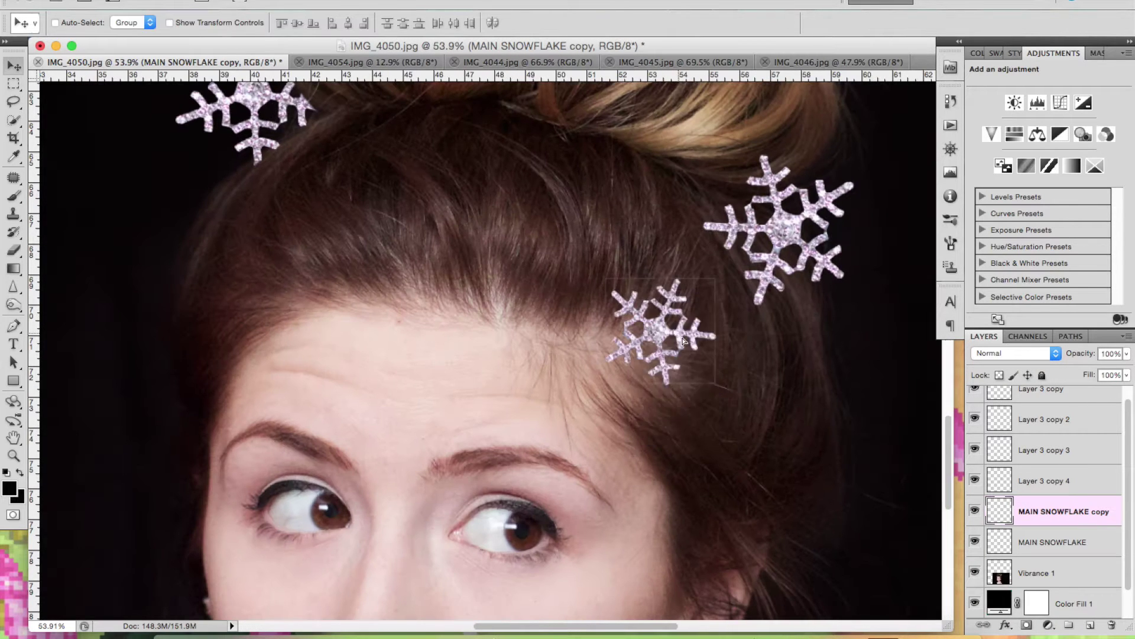
scroll(385, 264, down, 3)
key(v)
scroll(385, 265, down, 3)
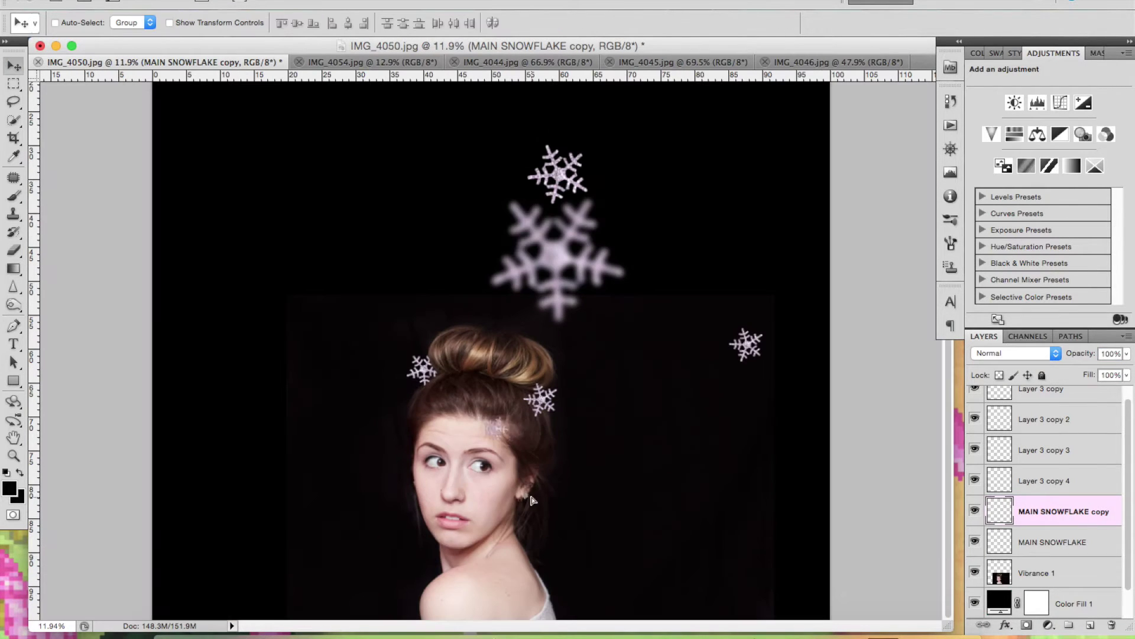
right_click(1058, 511)
click(1001, 324)
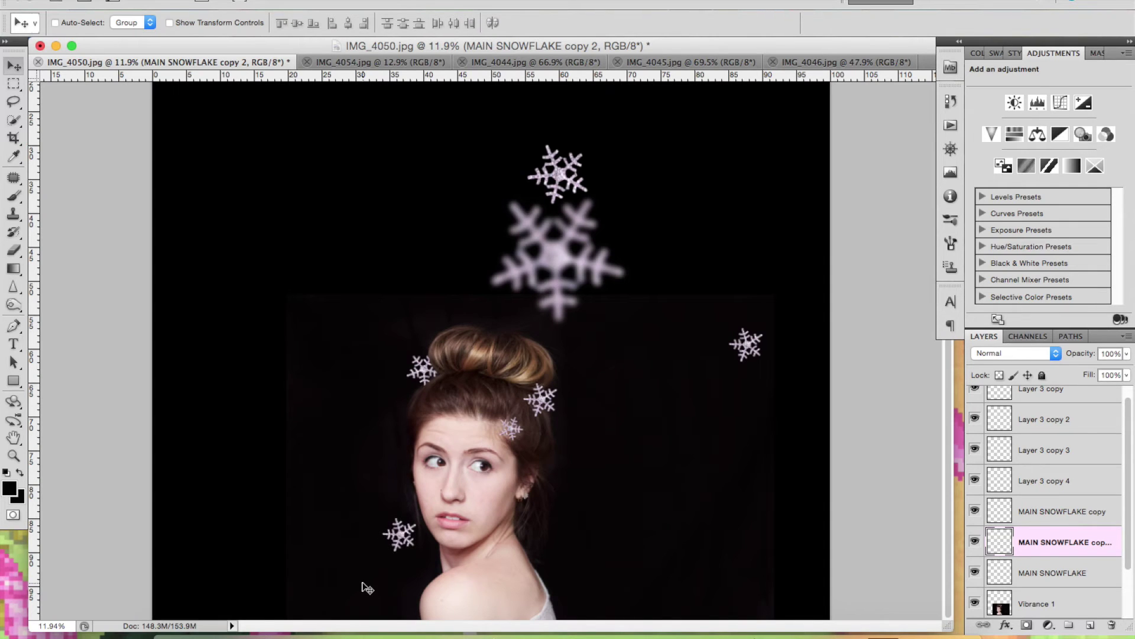
- Scale the shoulder snowflake copy to about 440%, rotate it 180°, and position it over her shoulder
scroll(367, 587, up, 5)
scroll(414, 583, down, 5)
key(ctrl+t)
drag(488, 538, 609, 392)
mouse_move(626, 620)
mouse_down()
mouse_move(614, 624)
mouse_move(616, 410)
mouse_up()
drag(684, 464, 605, 604)
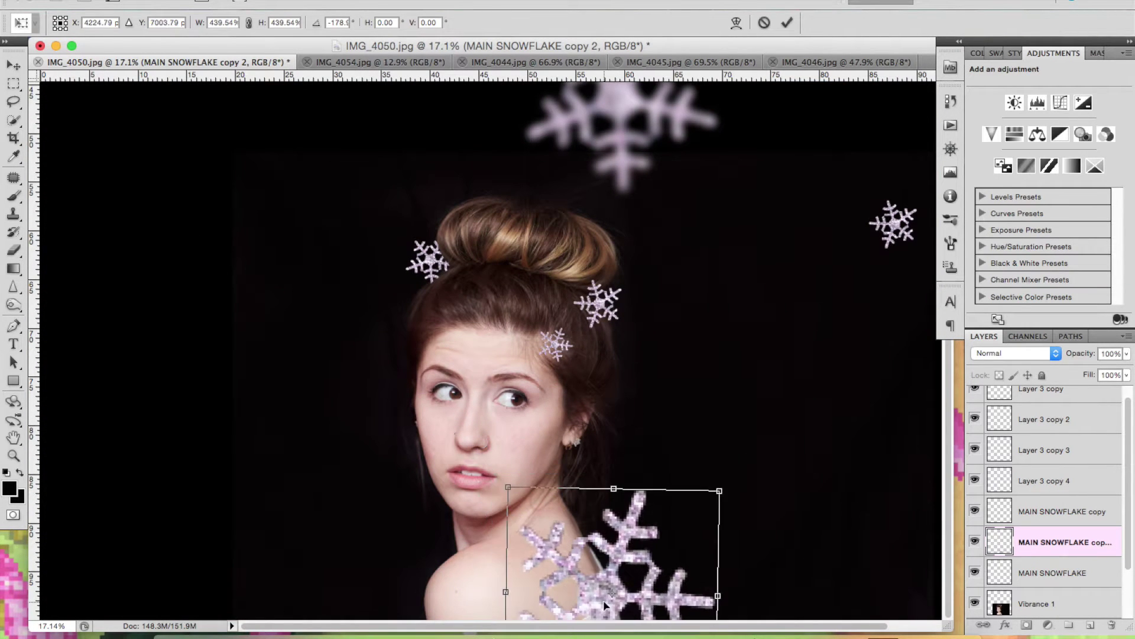
drag(719, 490, 760, 463)
key(Return)
- Blur the large shoulder snowflake with Gaussian Blur at a 52.2-pixel radius
key(e)
click(65, 23)
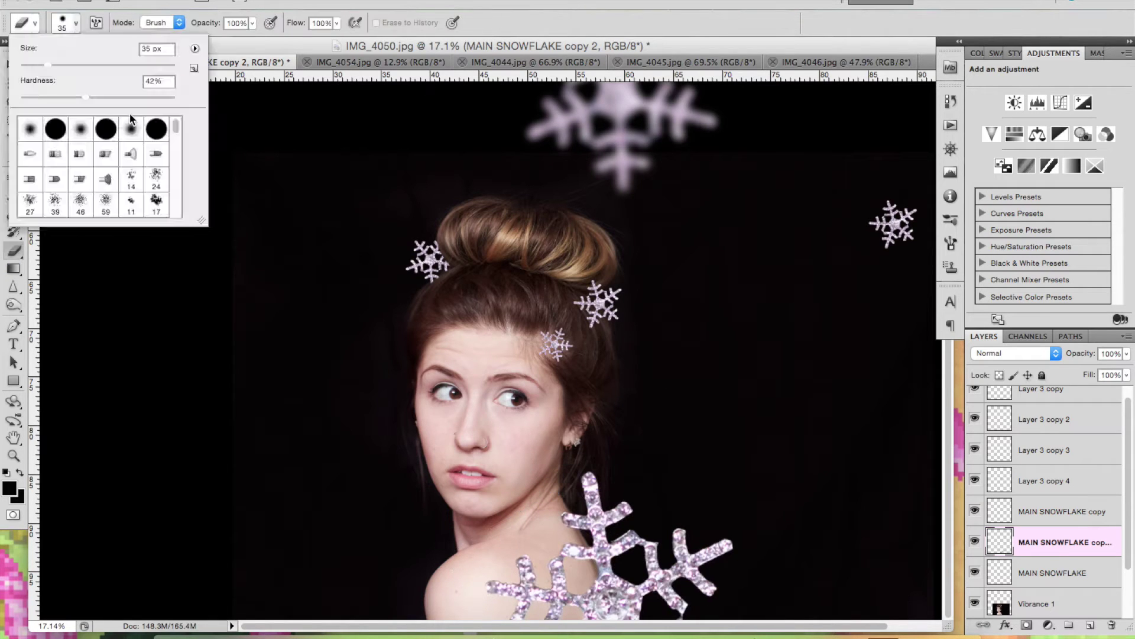
click(314, 3)
click(520, 118)
drag(733, 501, 772, 512)
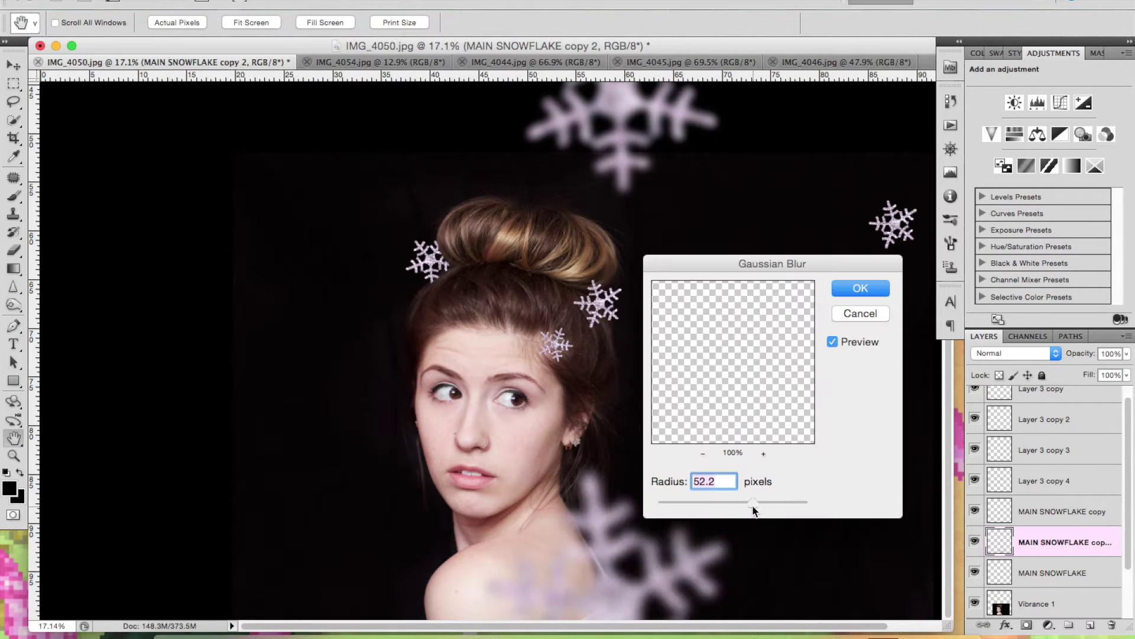
key(Return)
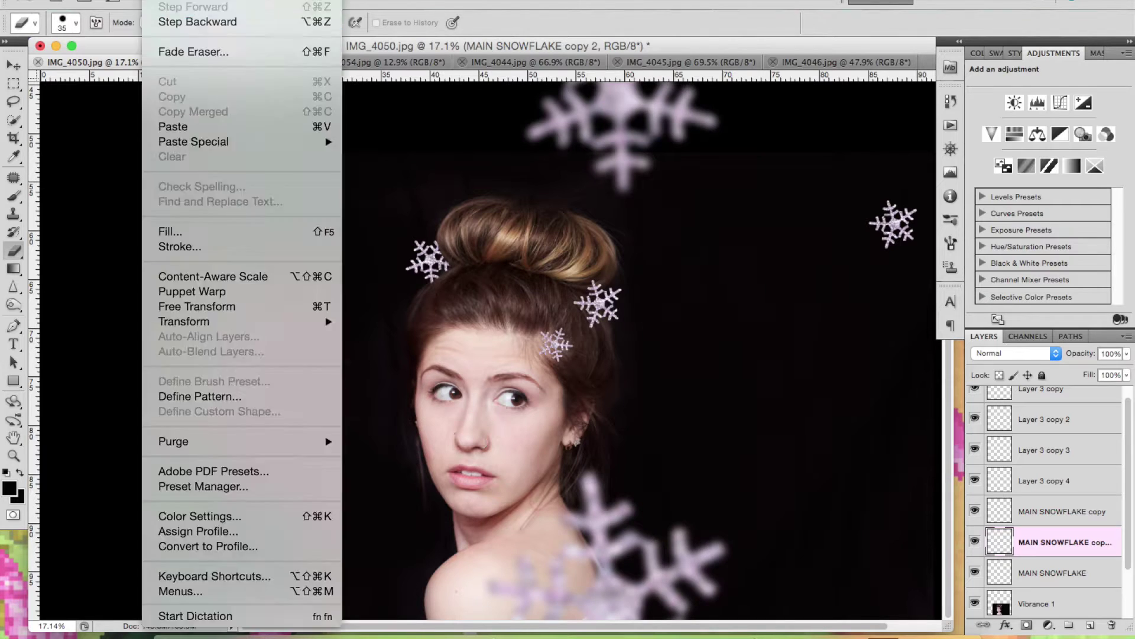
- Undo the blur, hide the sharp shoulder snowflake, and merge visible layers into a new layer
key(ctrl+z)
click(974, 540)
key(ctrl+alt+shift+e)
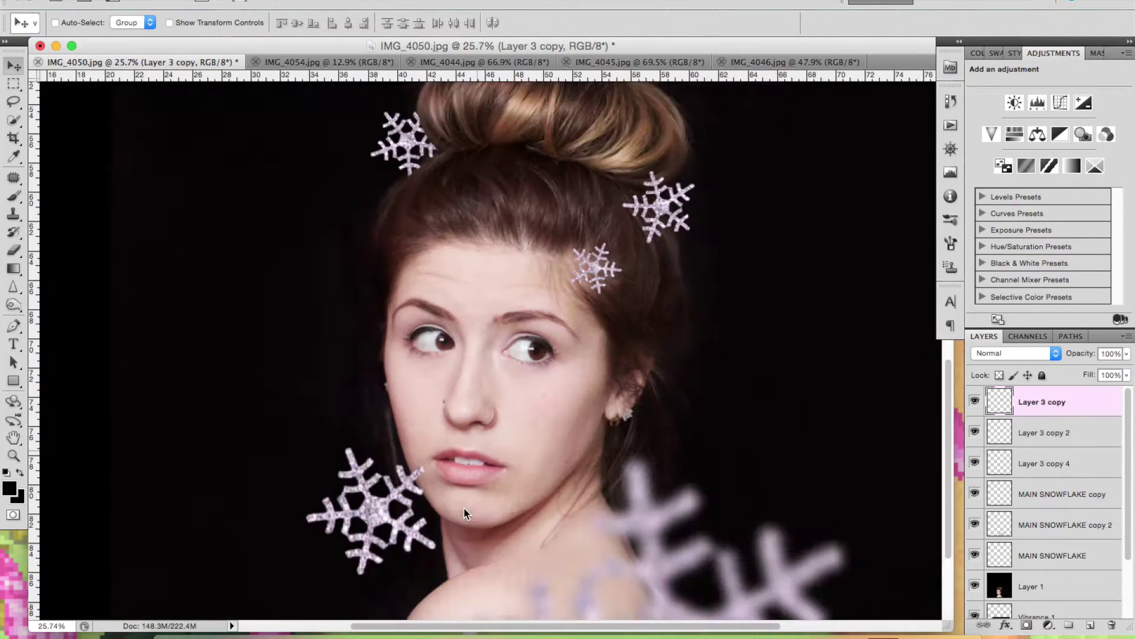
- Set the small shoulder snowflake to 46% opacity and move the large blurred one left of her face
key(ctrl+t)
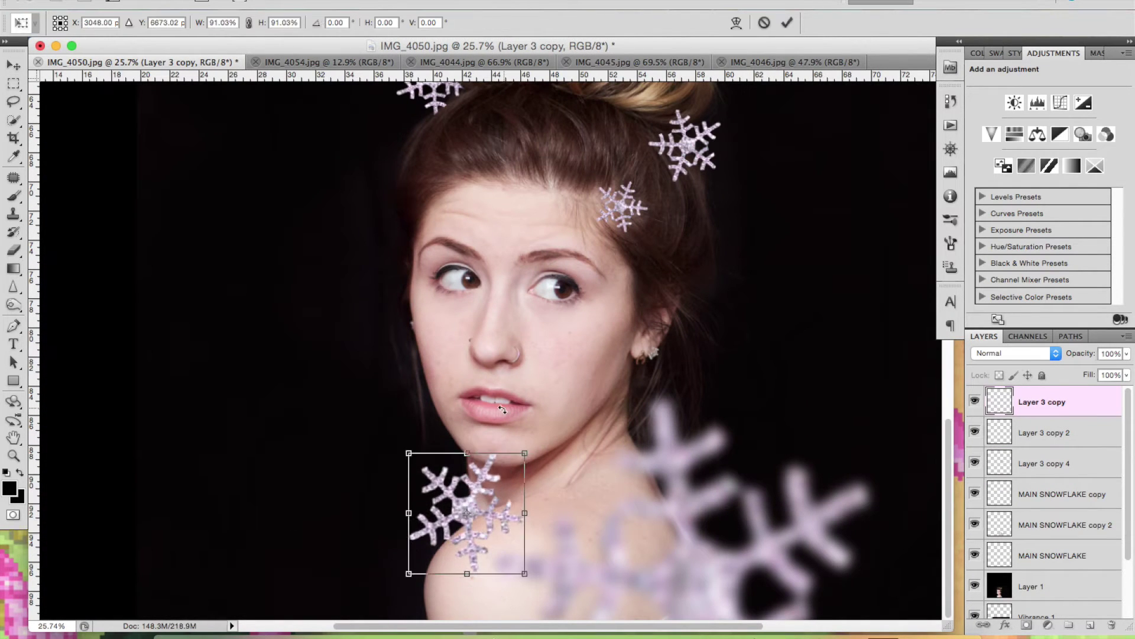
key(Return)
key(4)
key(6)
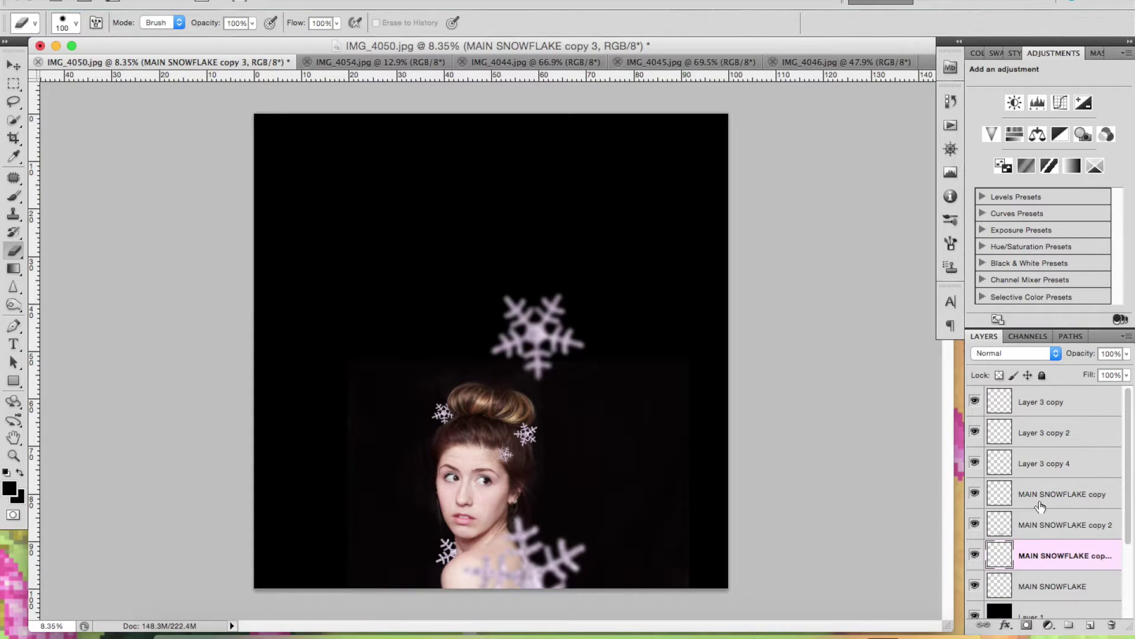
click(1041, 407)
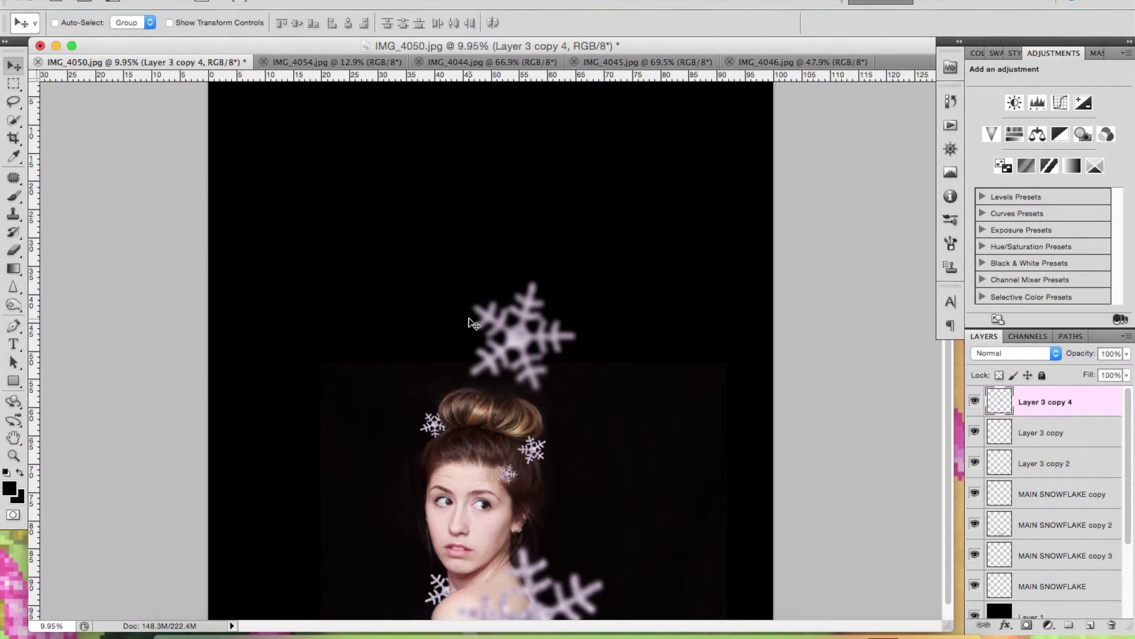
drag(473, 323, 378, 505)
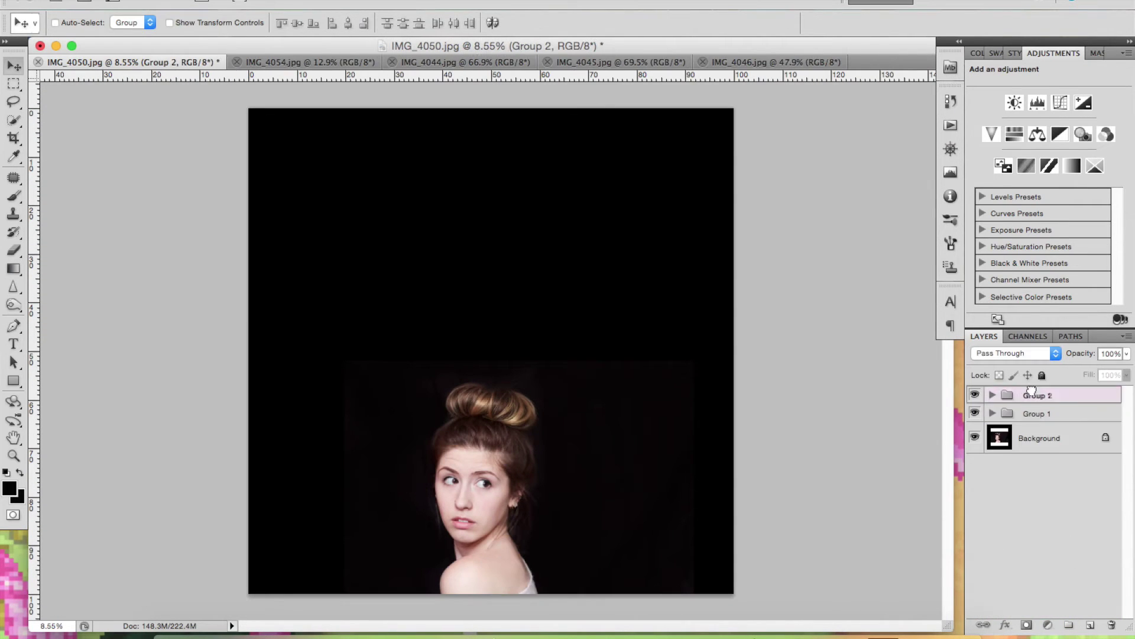
- Transform the snowflake right of her face and place MAIN SNOWFLAKE copies at the upper and lower left
drag(579, 460, 559, 487)
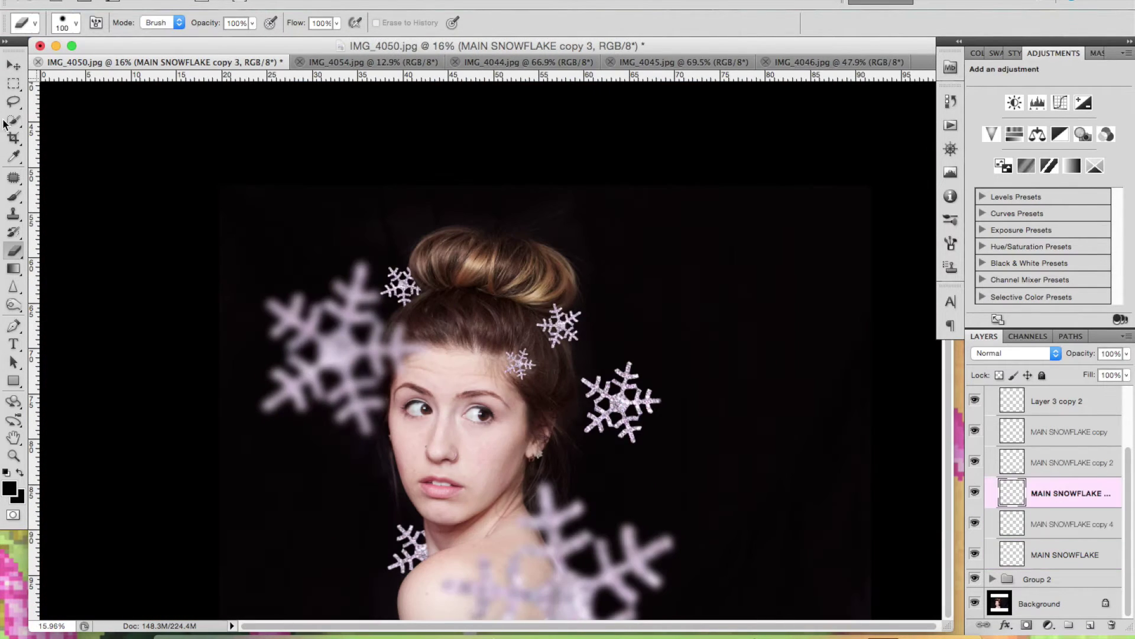
click(1065, 523)
key(ctrl+t)
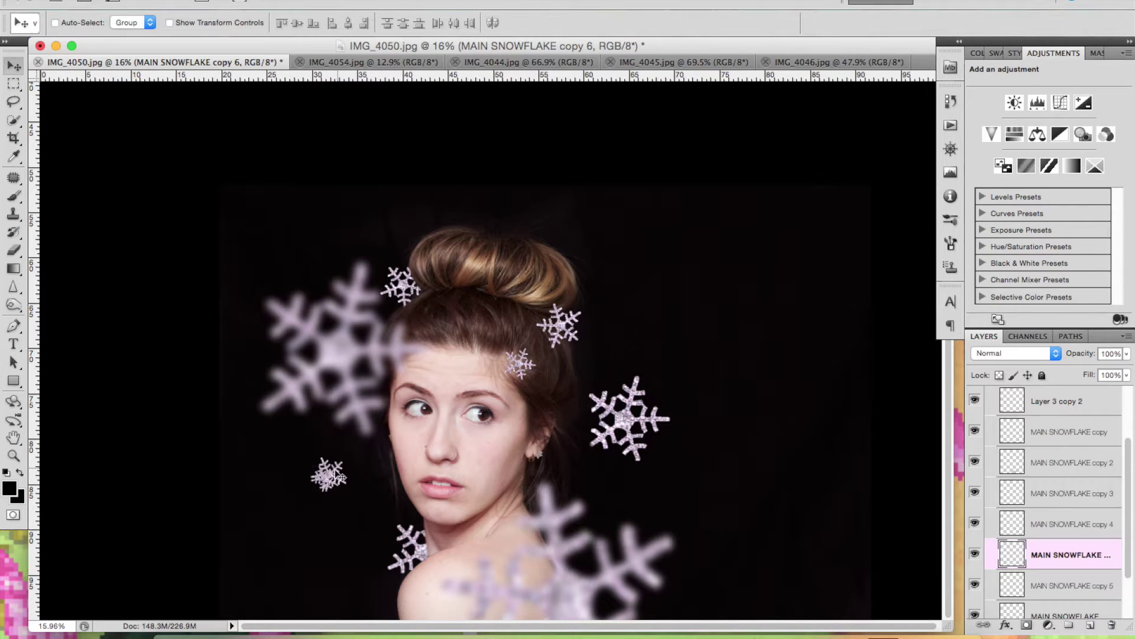
drag(686, 491, 305, 232)
scroll(375, 223, down, 3)
drag(312, 319, 251, 540)
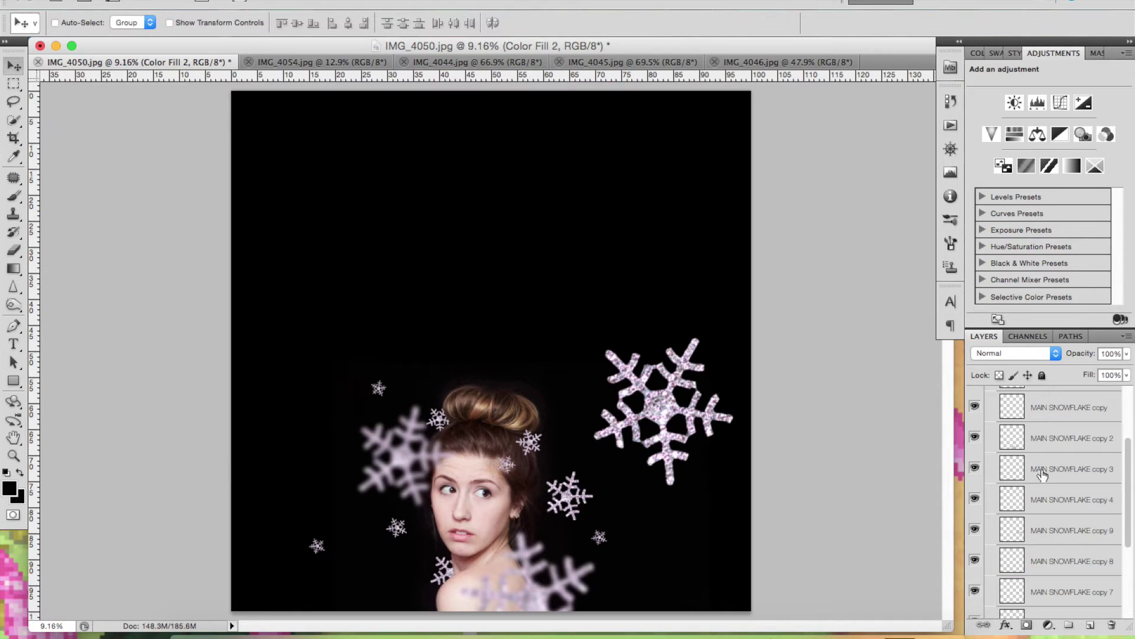
- Move MAIN SNOWFLAKE copy 9 into Group 1, Gaussian-blur it, and shift it up and left
drag(1058, 530, 1061, 407)
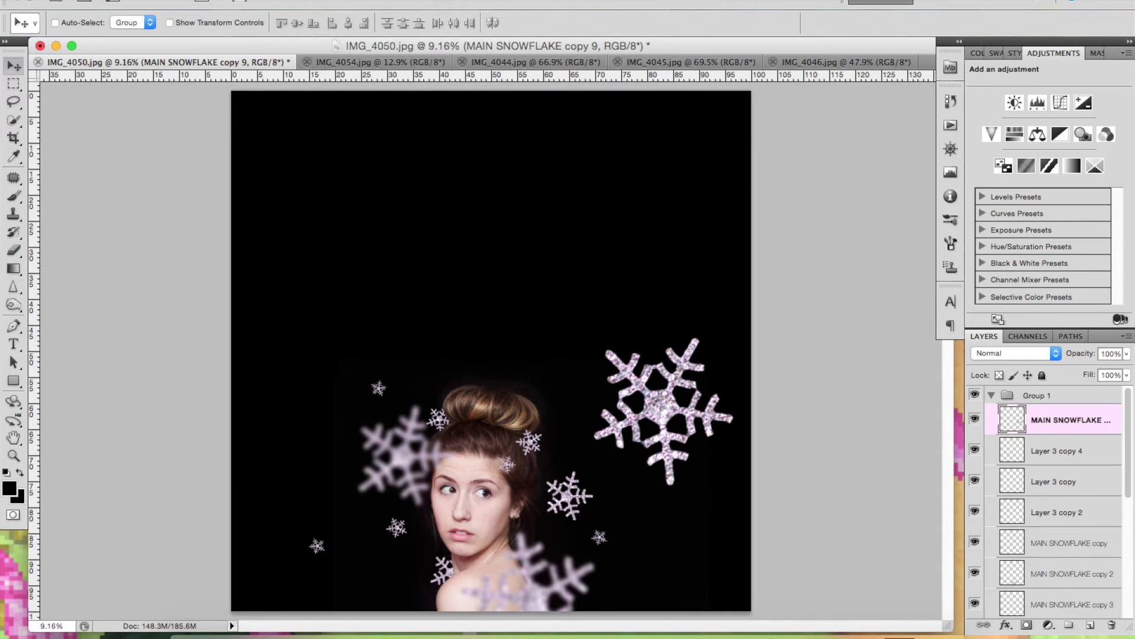
key(super+alt+f)
key(Return)
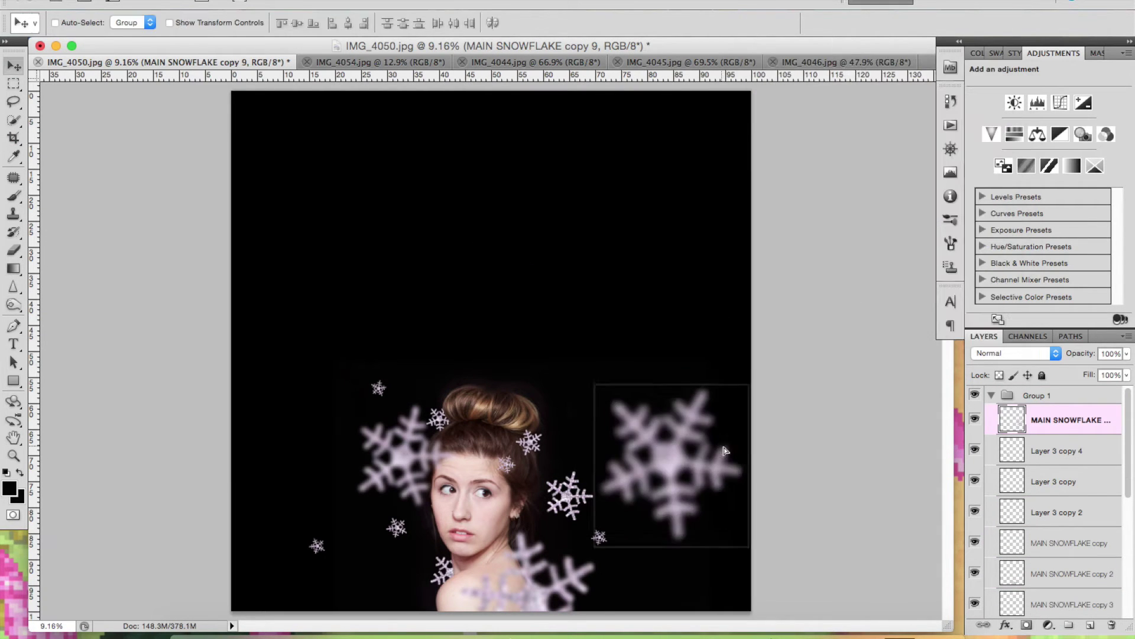
drag(726, 450, 705, 389)
- Duplicate the blurred snowflake layer and apply Gaussian Blur to the copy
key(ctrl+j)
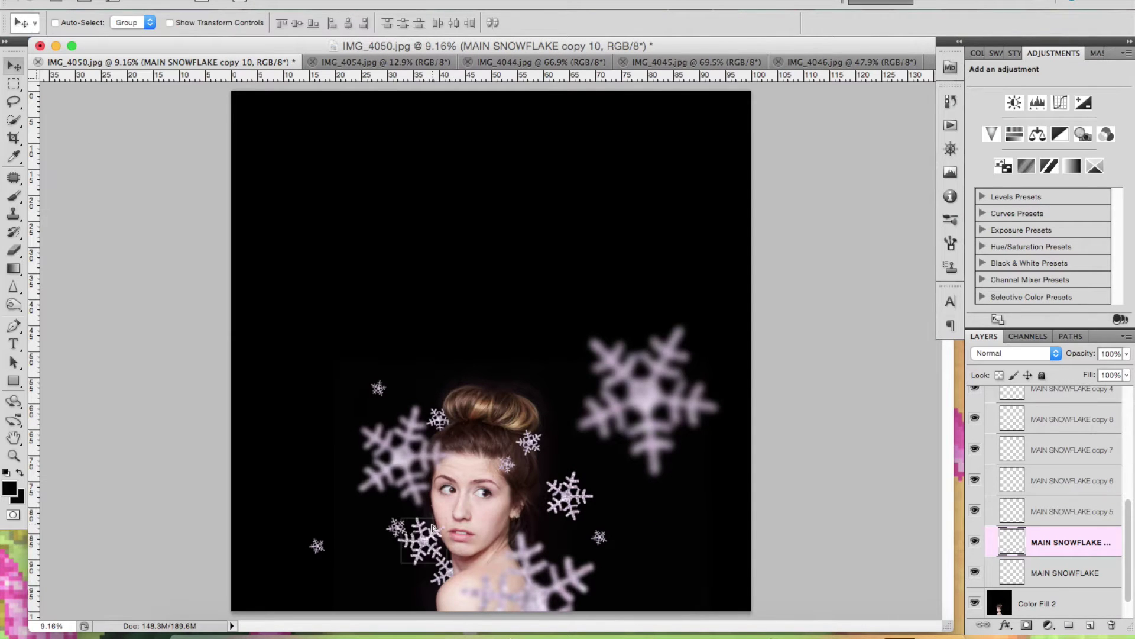
key(Return)
scroll(474, 498, up, 2)
key(e)
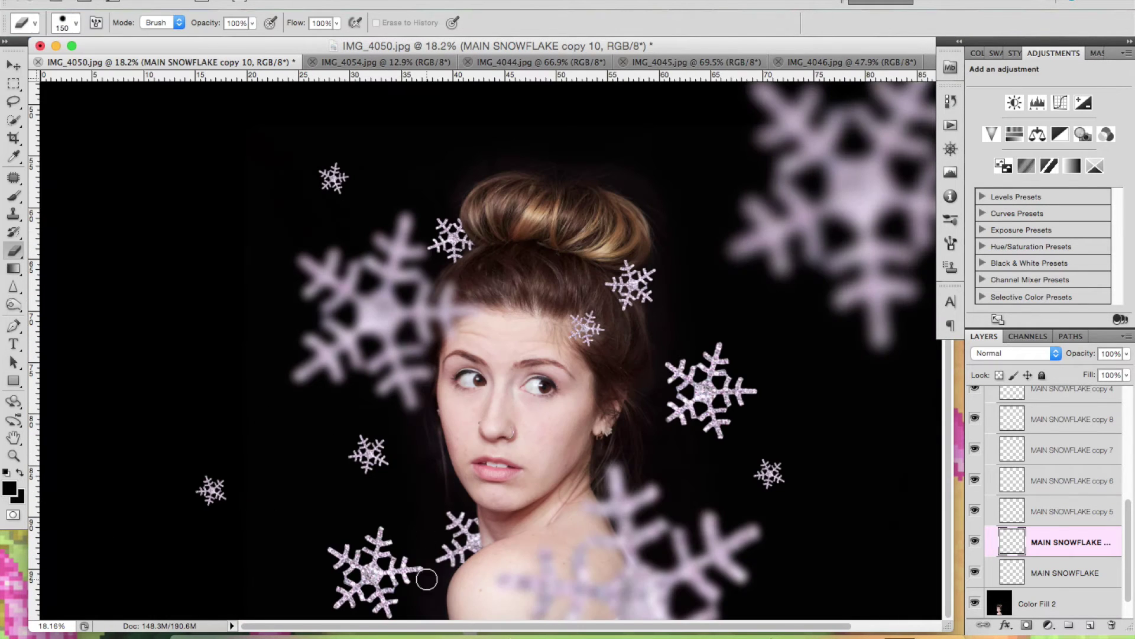
scroll(328, 546, down, 2)
key(v)
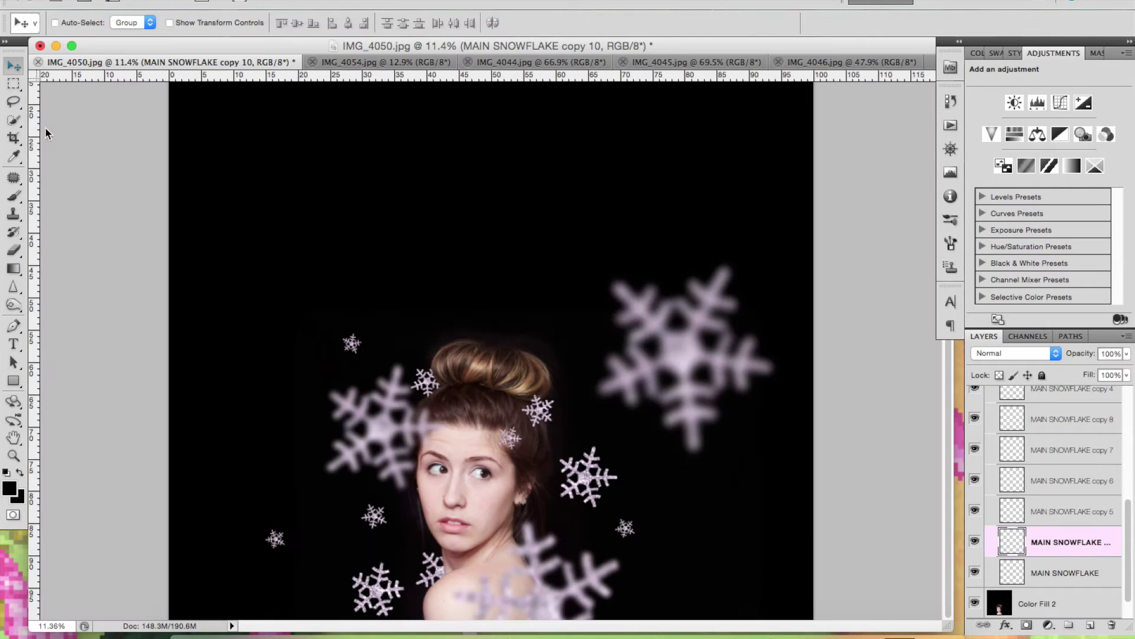
click(331, 1)
click(522, 205)
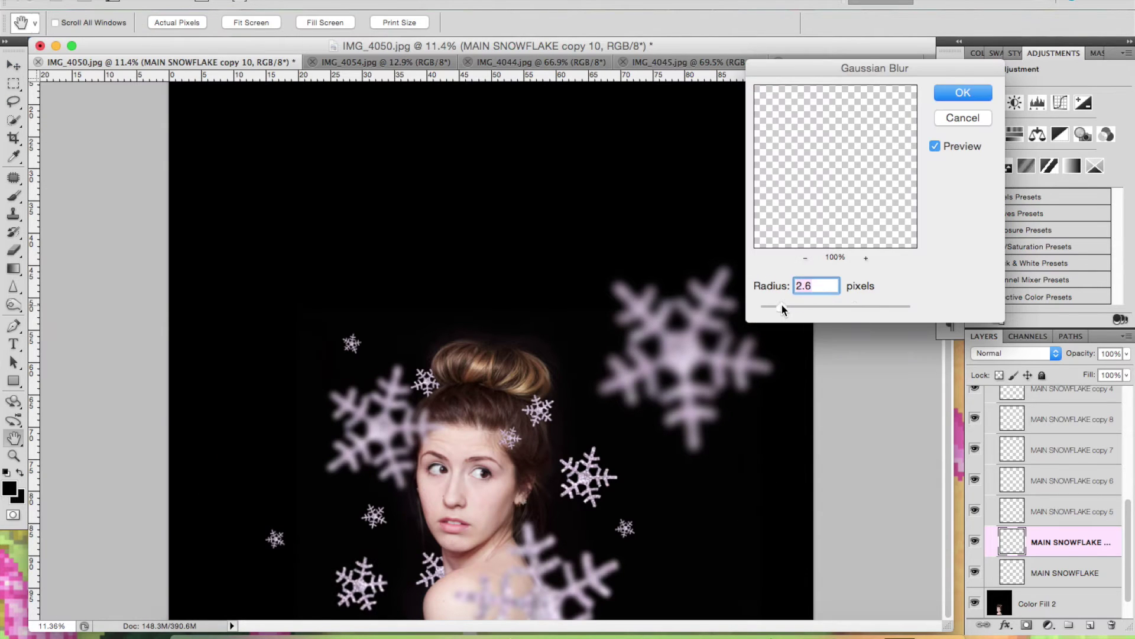
key(Return)
- Duplicate the blurred snowflake, enlarge it at the upper left, and blur it again
right_click(1059, 541)
click(943, 327)
key(ctrl+t)
drag(526, 296, 335, 269)
key(Return)
click(331, 1)
click(522, 205)
key(Return)
- Duplicate a blurred snowflake to the bottom right and select the lower-right snowflake's layer
right_click(1059, 542)
click(946, 325)
drag(772, 531, 769, 521)
scroll(1060, 422, up, 5)
click(1060, 421)
scroll(1041, 473, down, 5)
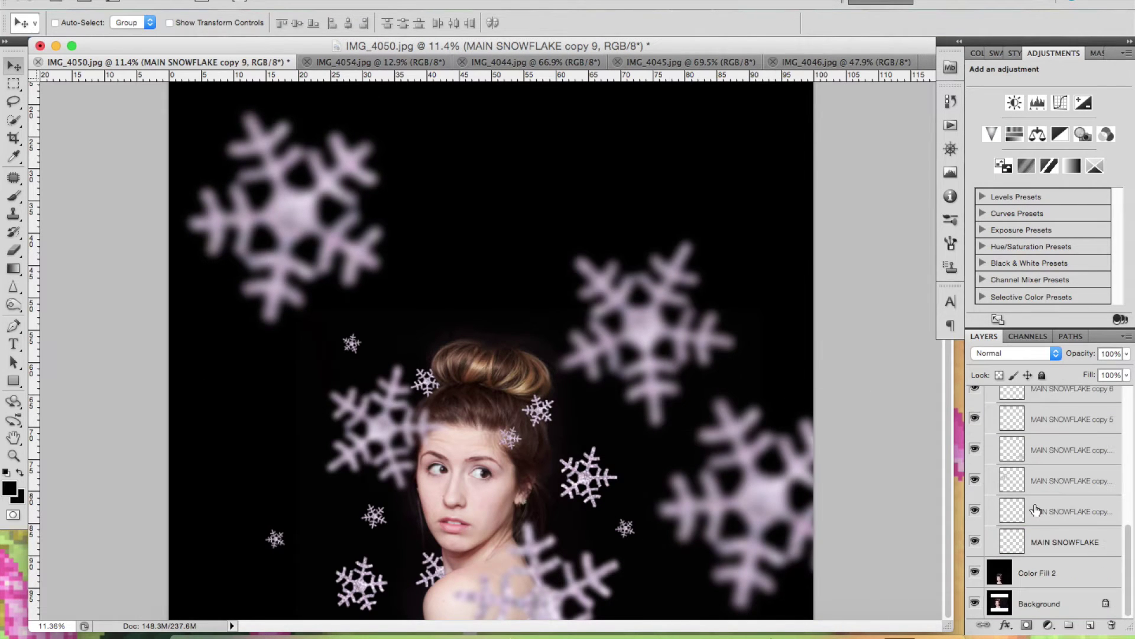
- Shift the bottom-right blurred snowflake down-right, rotate a small snowflake and reapply its blur
drag(782, 486, 811, 528)
drag(768, 365, 792, 334)
key(Return)
key(ctrl+alt+f)
key(Return)
- Place a blurred snowflake copy left of her face and blur another snowflake layer
key(ctrl+j)
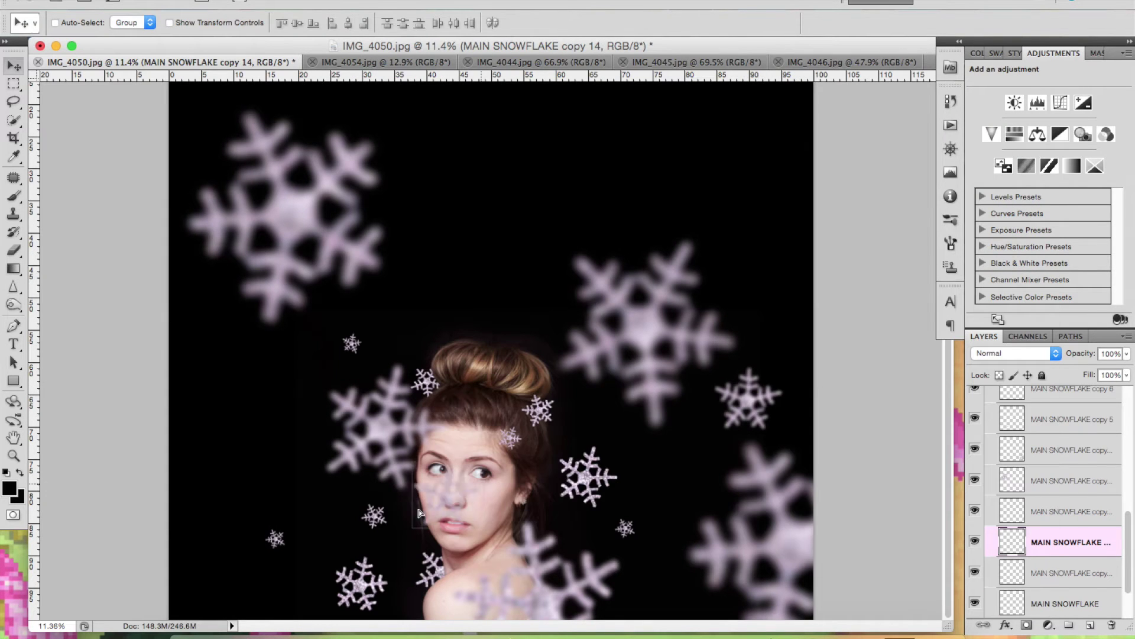
drag(473, 494, 275, 470)
key(ctrl+t)
click(1056, 480)
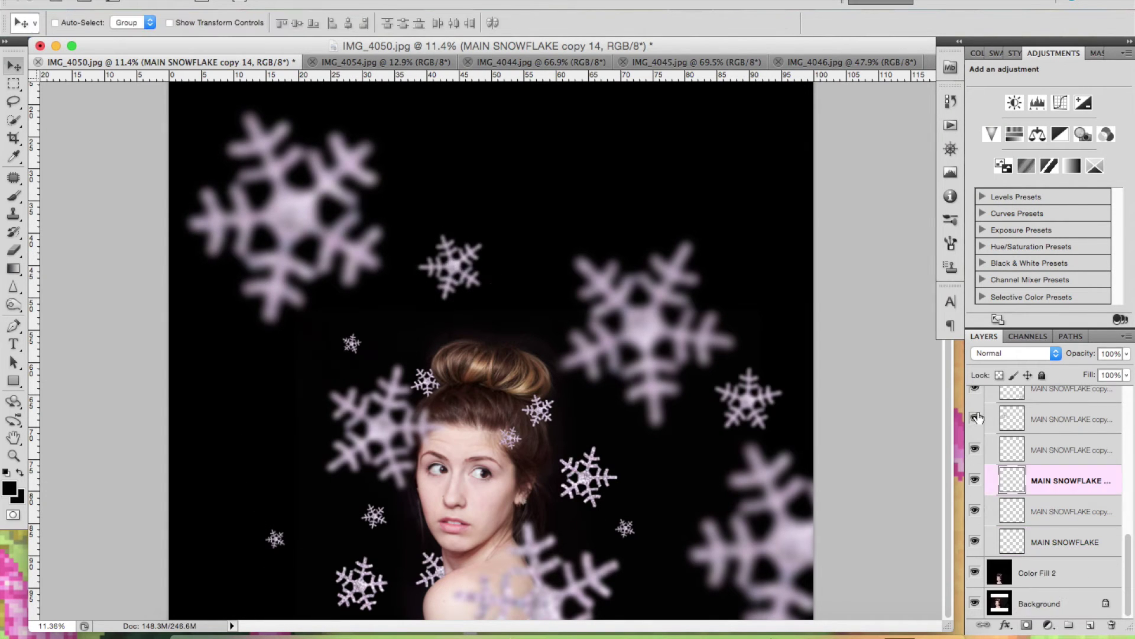
key(ctrl+alt+f)
key(Return)
- Duplicate another snowflake and resize the small copy
key(ctrl+j)
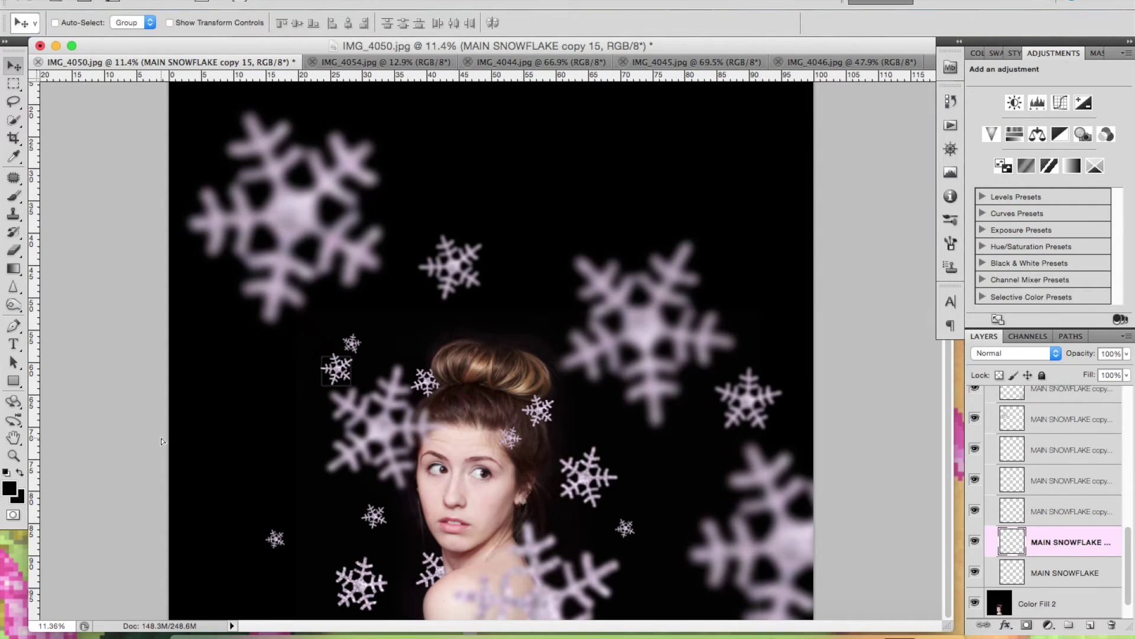
key(Return)
key(Return)
key(ctrl+t)
scroll(435, 619, up, 3)
key(ctrl+t)
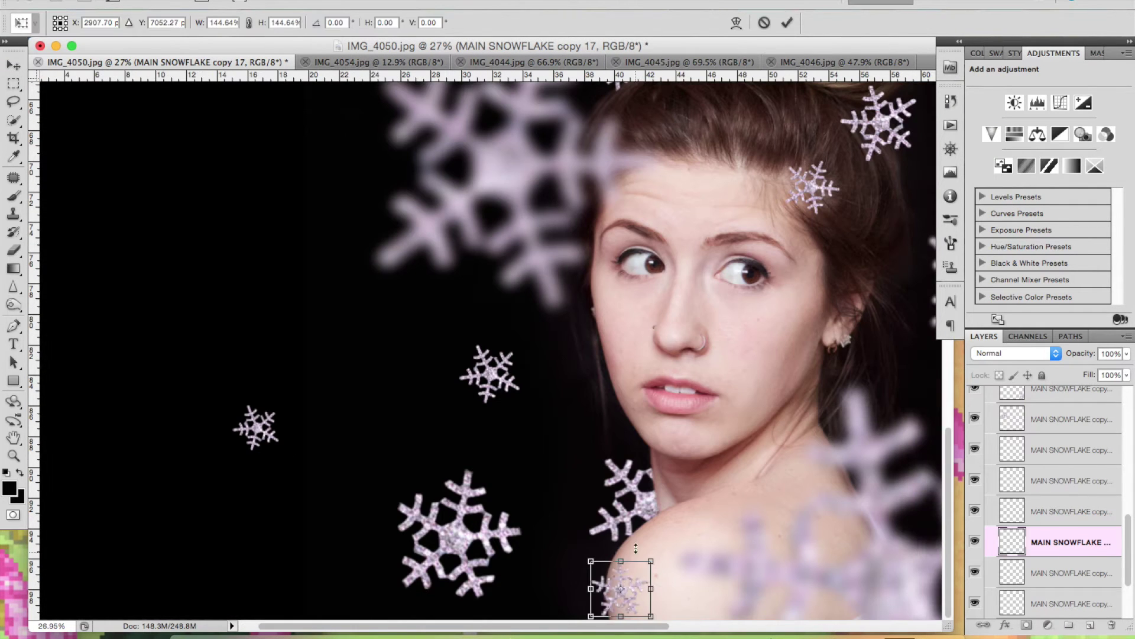
key(Return)
scroll(618, 603, down, 3)
- Duplicate a snowflake layer and move the copy to the bottom-left
right_click(1061, 541)
click(928, 325)
key(Return)
drag(284, 570, 255, 595)
key(ctrl+t)
scroll(325, 381, down, 1)
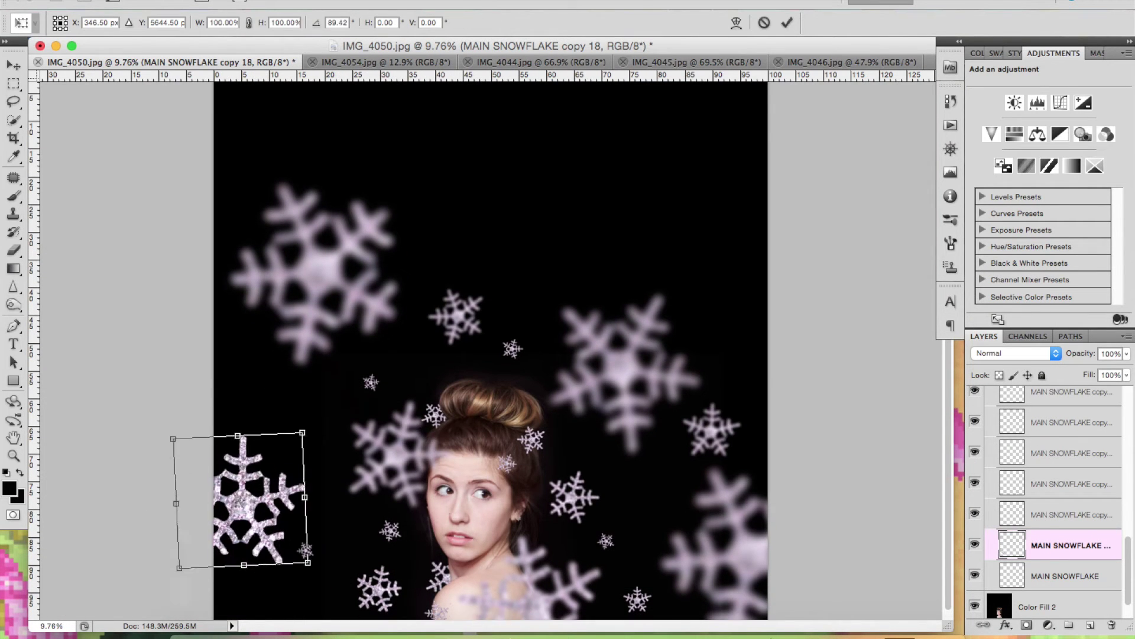
key(Return)
- Give the bottom-left snowflake a Gaussian Blur of about 10.6 radius
key(e)
click(319, 0)
mouse_move(339, 141)
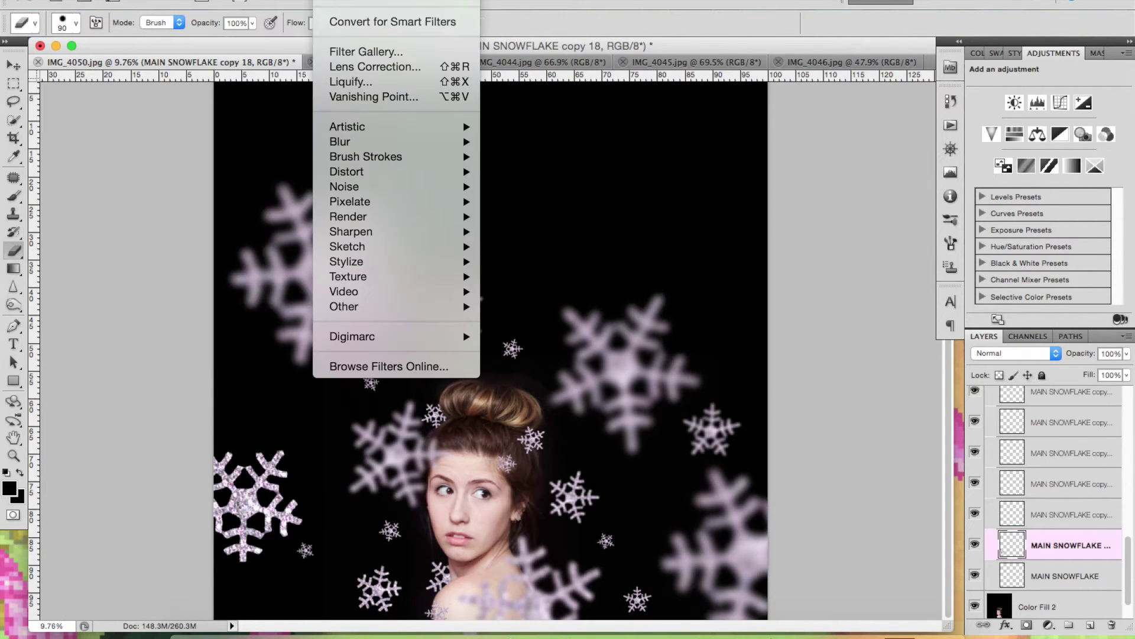
click(521, 205)
drag(827, 309, 814, 306)
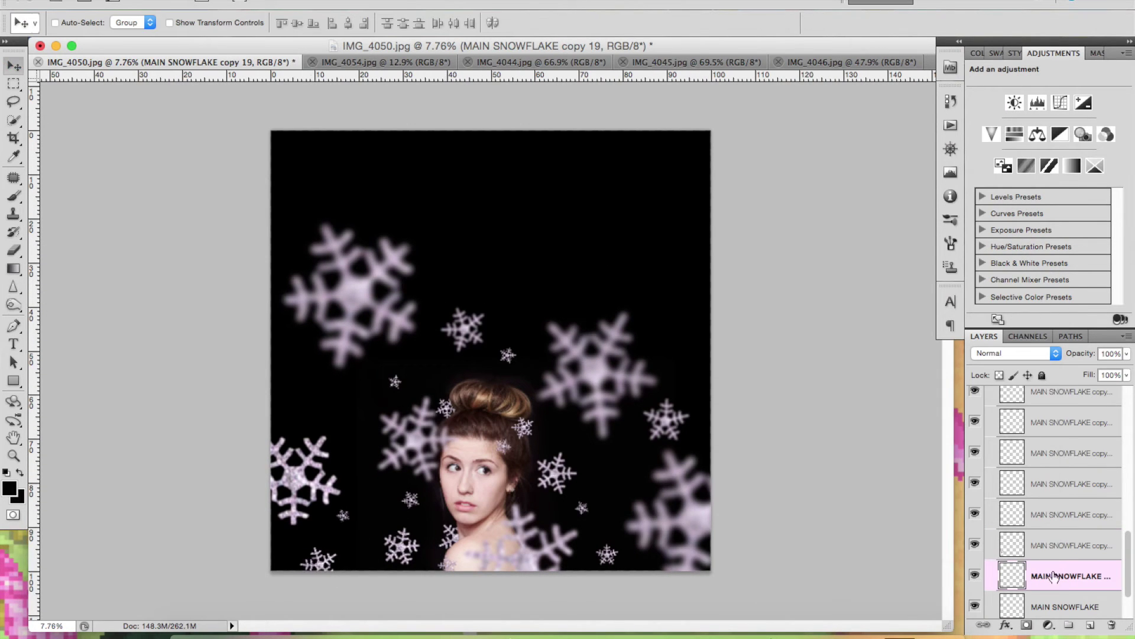
key(Return)
- Scatter duplicated small snowflakes right of the face and near the portrait
right_click(1064, 575)
click(923, 327)
key(Return)
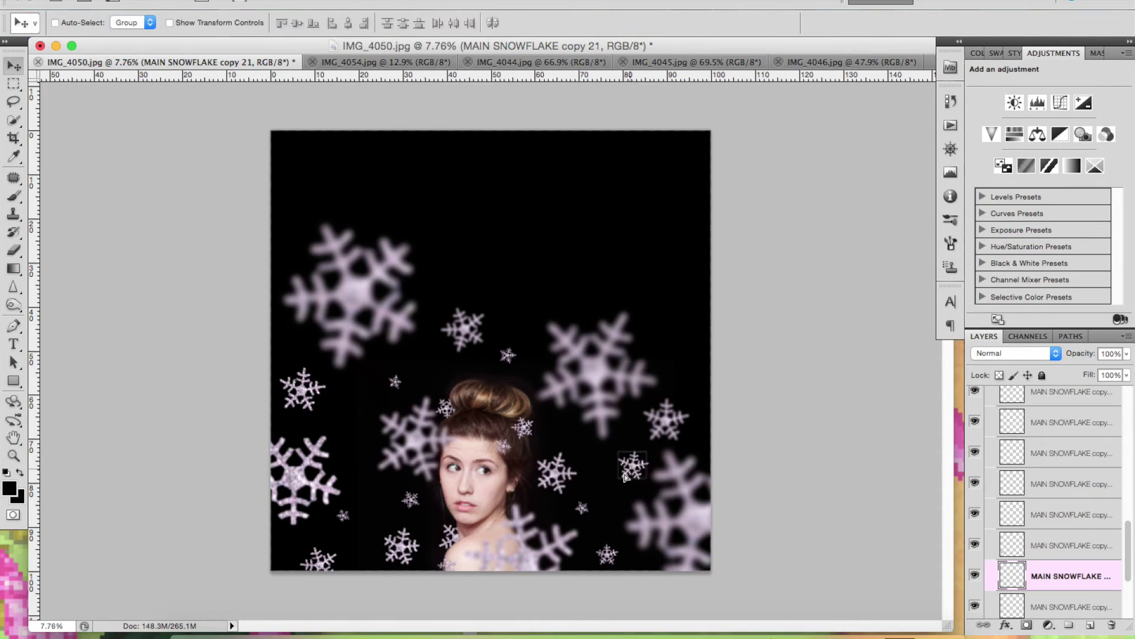
mouse_move(602, 442)
mouse_down()
mouse_move(366, 381)
mouse_move(275, 541)
mouse_up()
drag(349, 410, 353, 486)
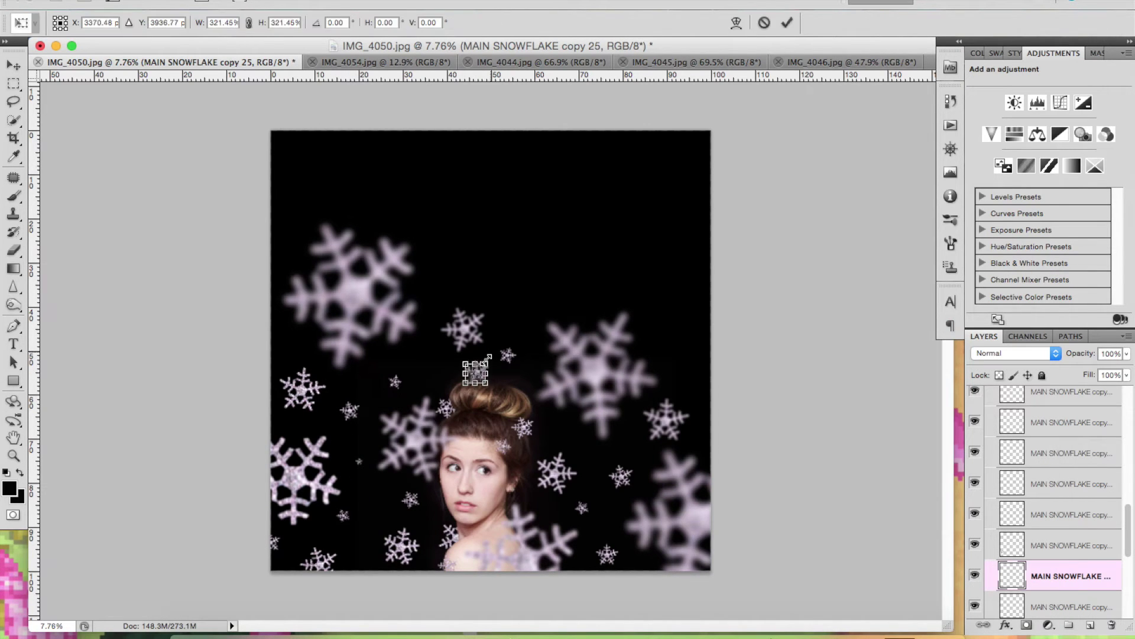
key(Return)
scroll(486, 358, up, 5)
key(e)
scroll(415, 499, down, 3)
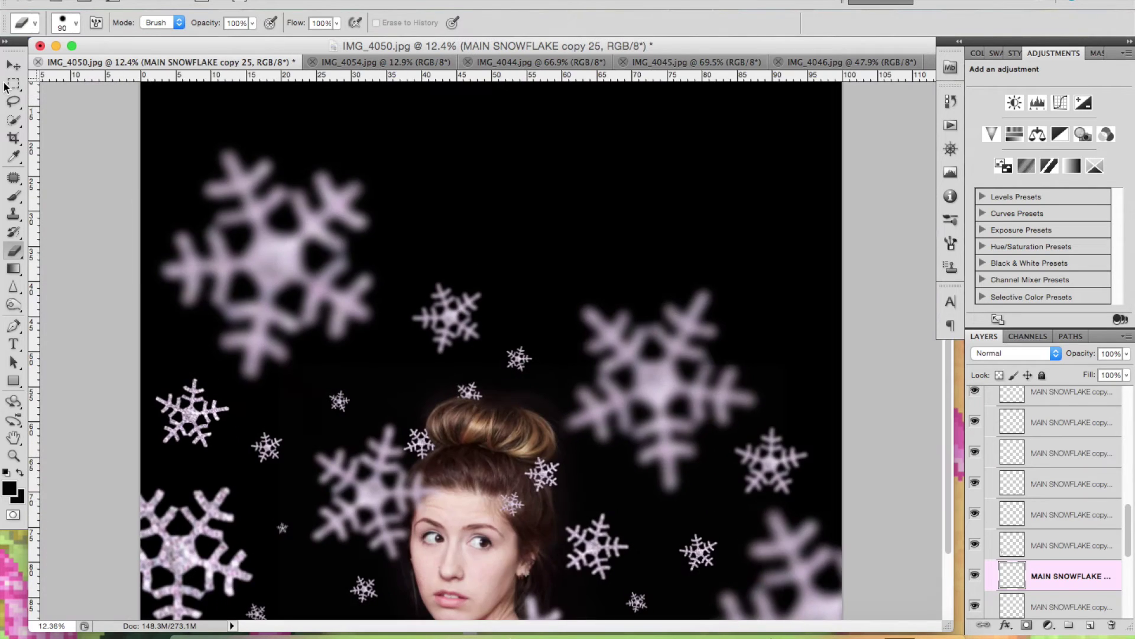
key(v)
scroll(395, 507, up, 5)
scroll(394, 505, down, 3)
- Move a new snowflake copy down to the bottom edge and blur it
right_click(1053, 575)
click(911, 325)
key(ctrl+t)
drag(424, 463, 359, 570)
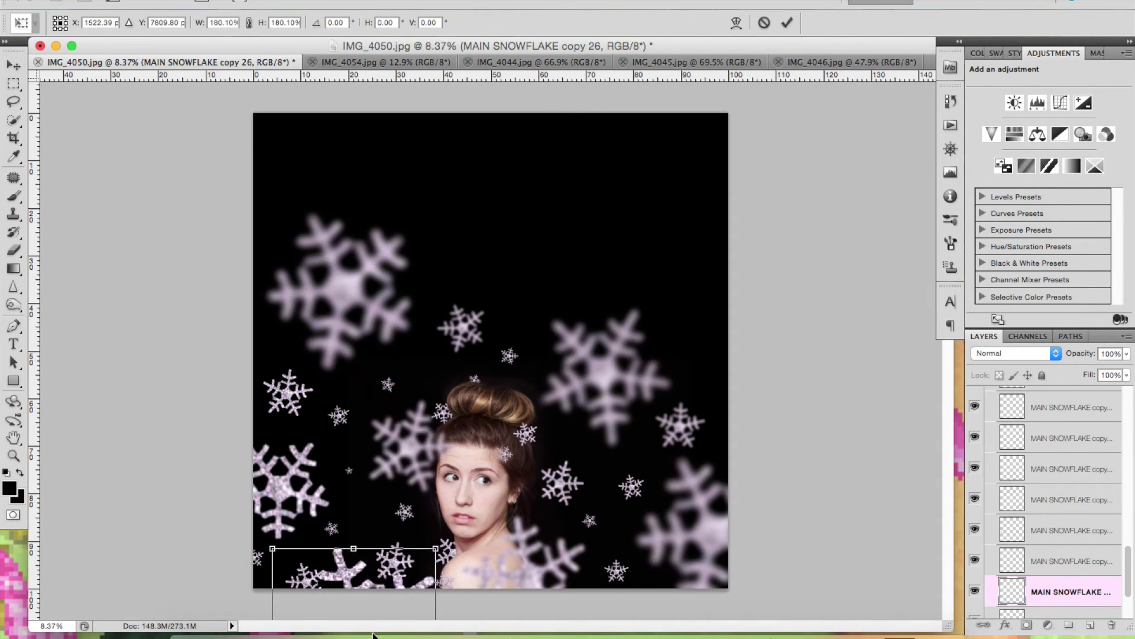
key(Return)
click(520, 201)
click(961, 88)
- Place snowflakes above the hair, top-left corner, left and right edges; unhide hidden layers
right_click(1065, 591)
click(959, 325)
key(ctrl+t)
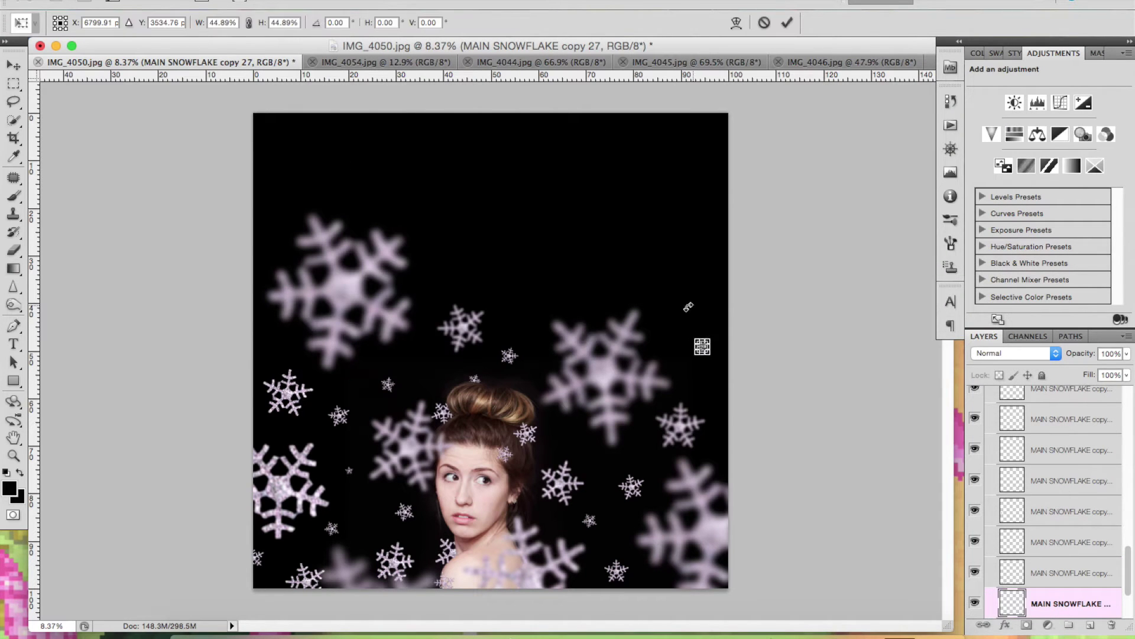
drag(582, 519, 539, 237)
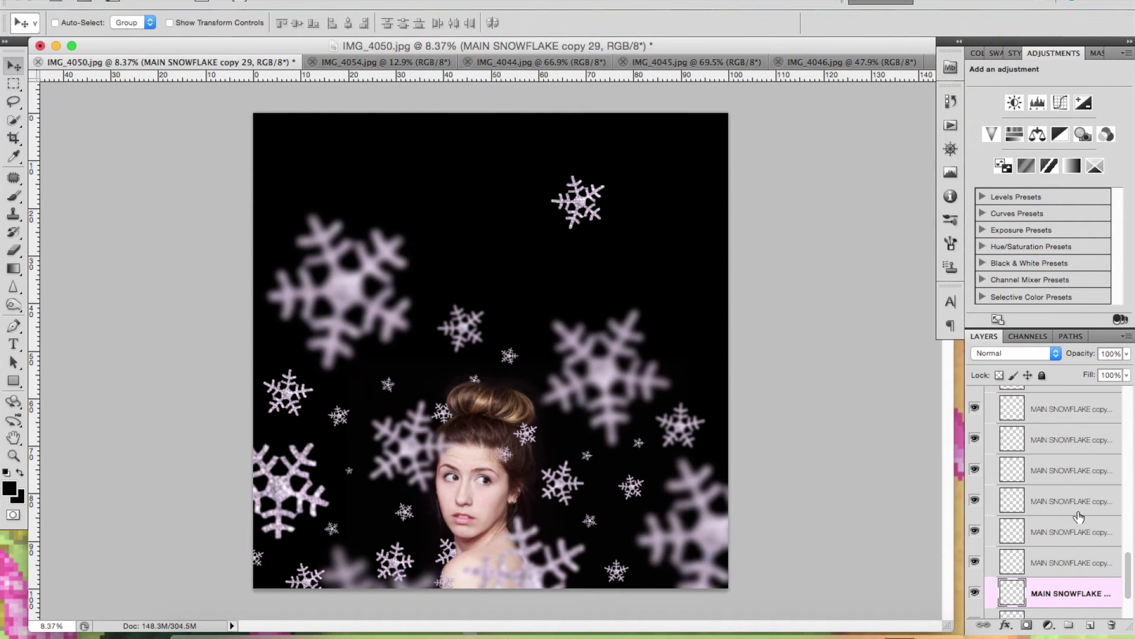
drag(630, 486, 269, 131)
drag(680, 423, 366, 124)
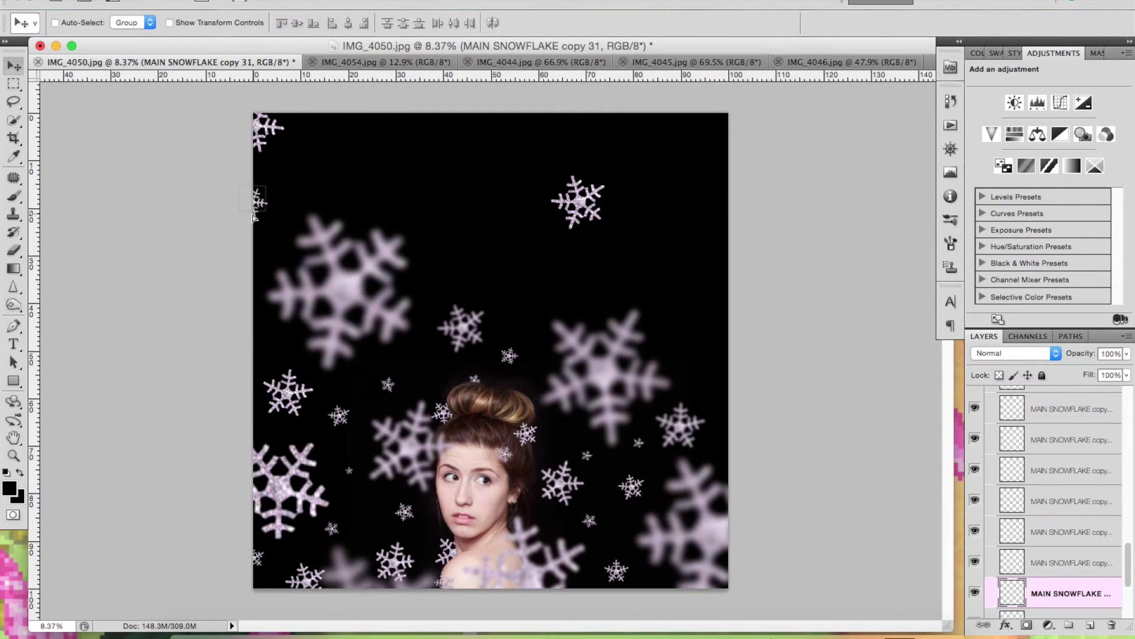
key(Return)
drag(673, 321, 698, 372)
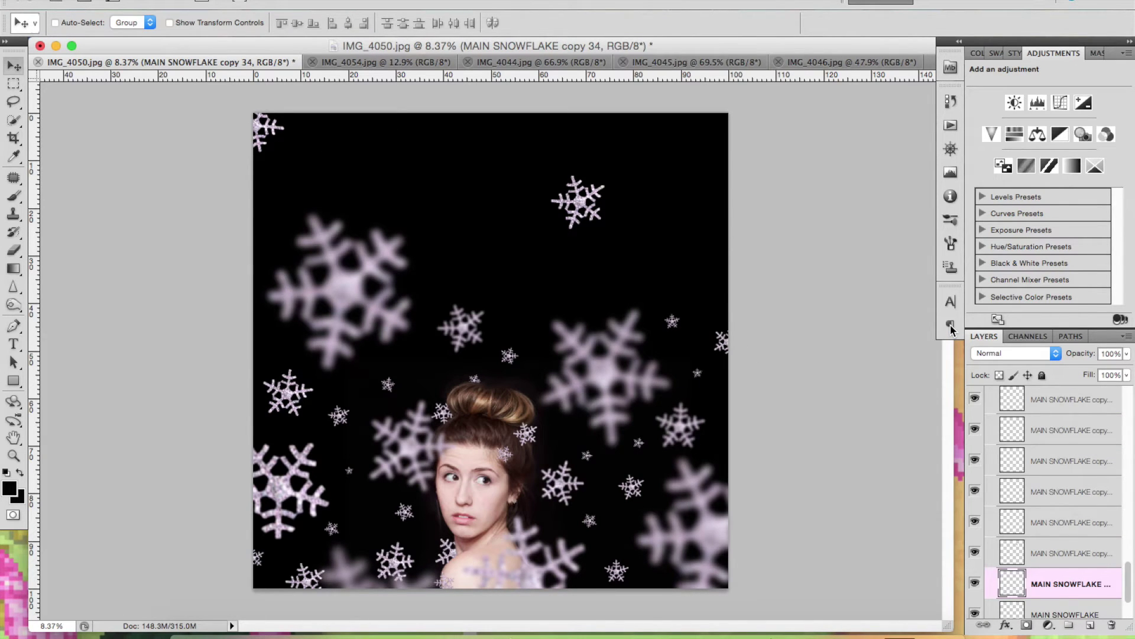
drag(976, 578, 976, 453)
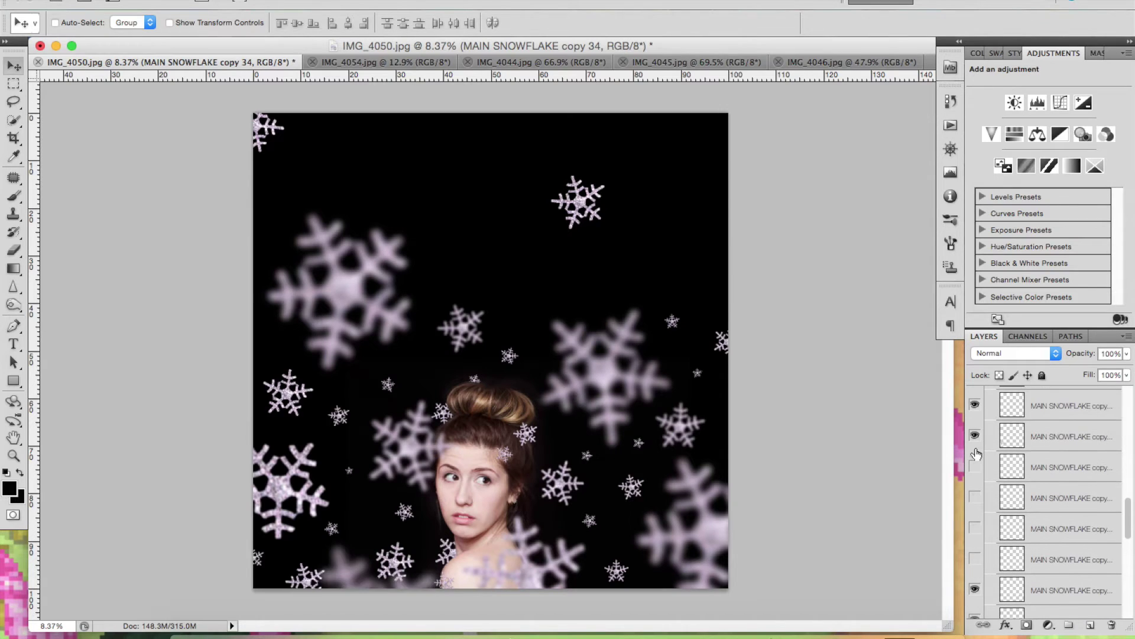
- Duplicate a snowflake layer, then squash and tilt the top-right small snowflake
key(Return)
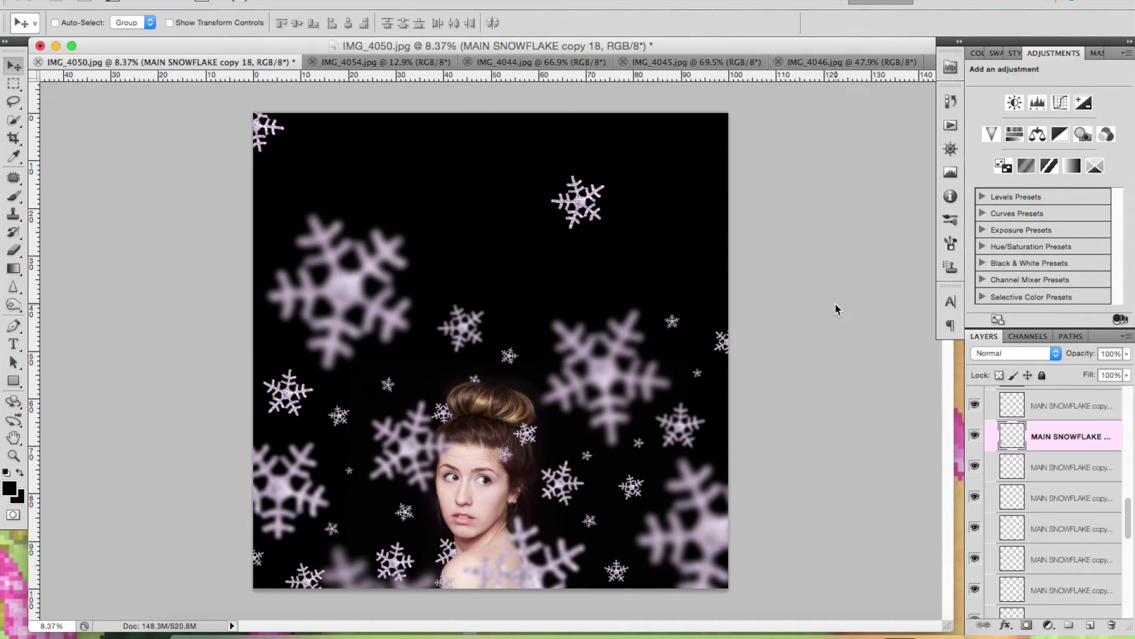
right_click(1054, 511)
key(Escape)
key(ctrl+j)
key(ctrl+t)
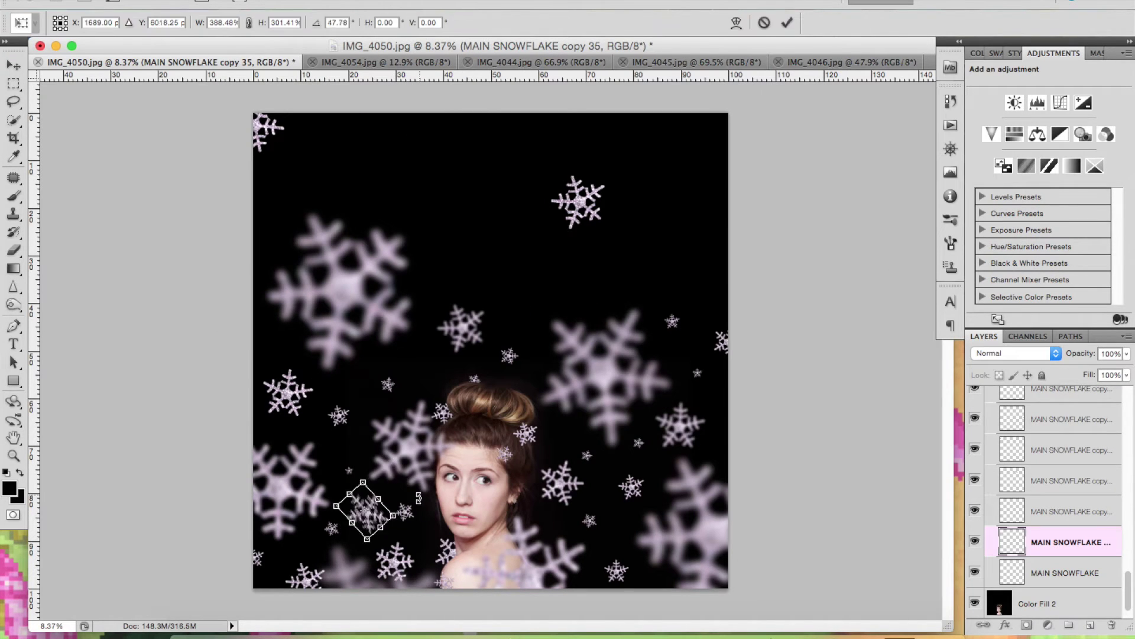
ctrl+click(578, 201)
key(ctrl+t)
mouse_move(551, 175)
mouse_down()
mouse_move(539, 195)
mouse_move(909, 439)
mouse_up()
key(Return)
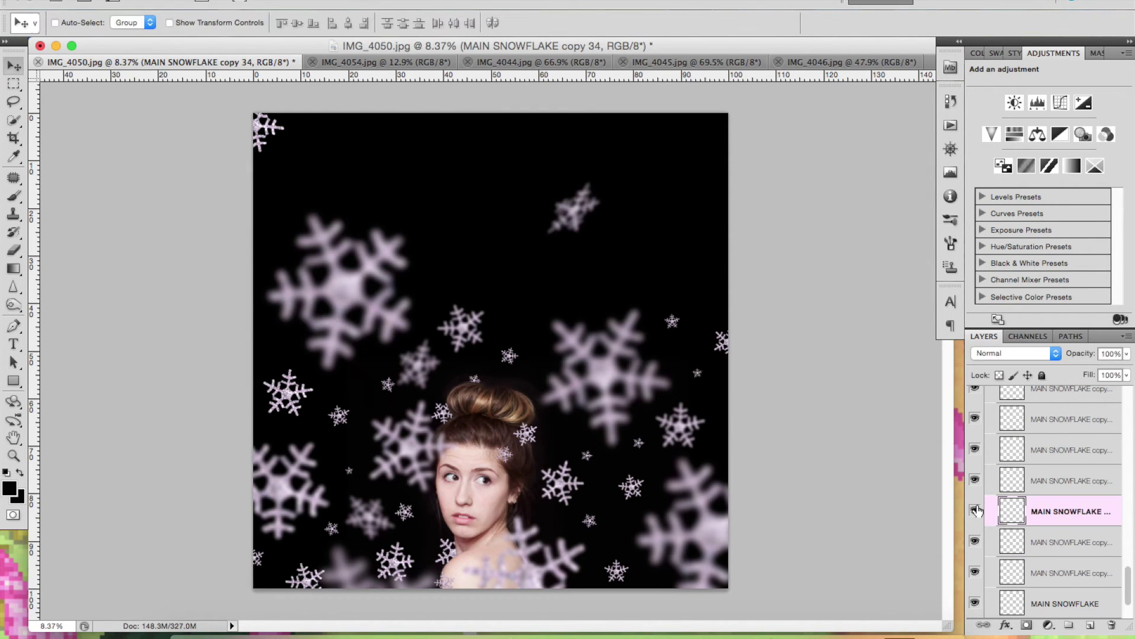
- Nudge the top-left corner snowflake slightly with Free Transform
ctrl+click(268, 129)
key(ctrl+t)
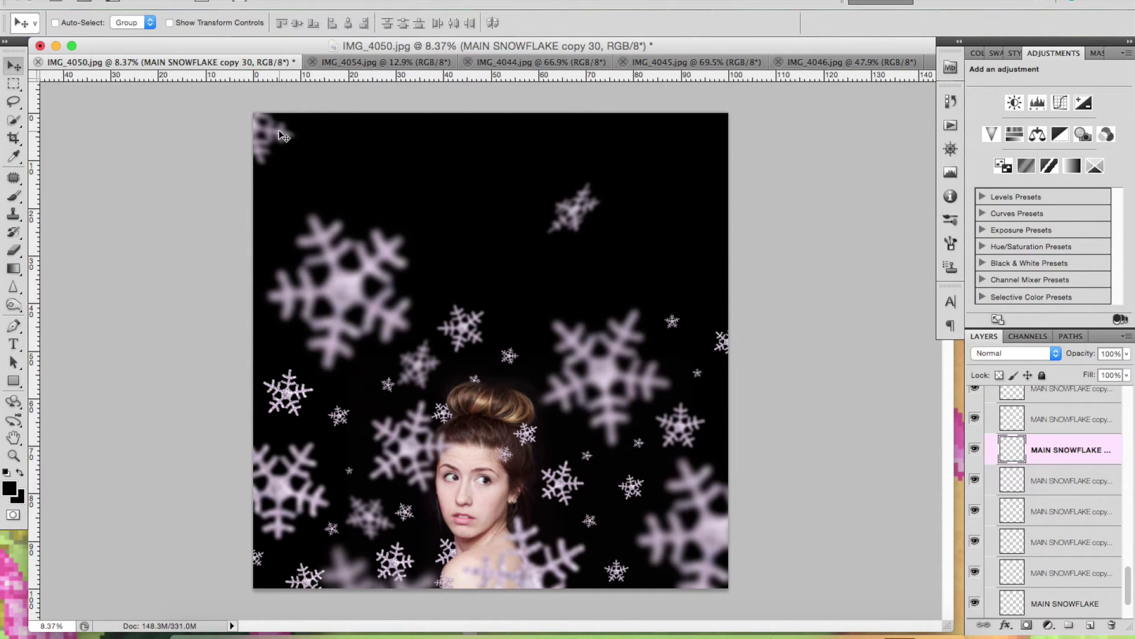
drag(728, 352, 722, 358)
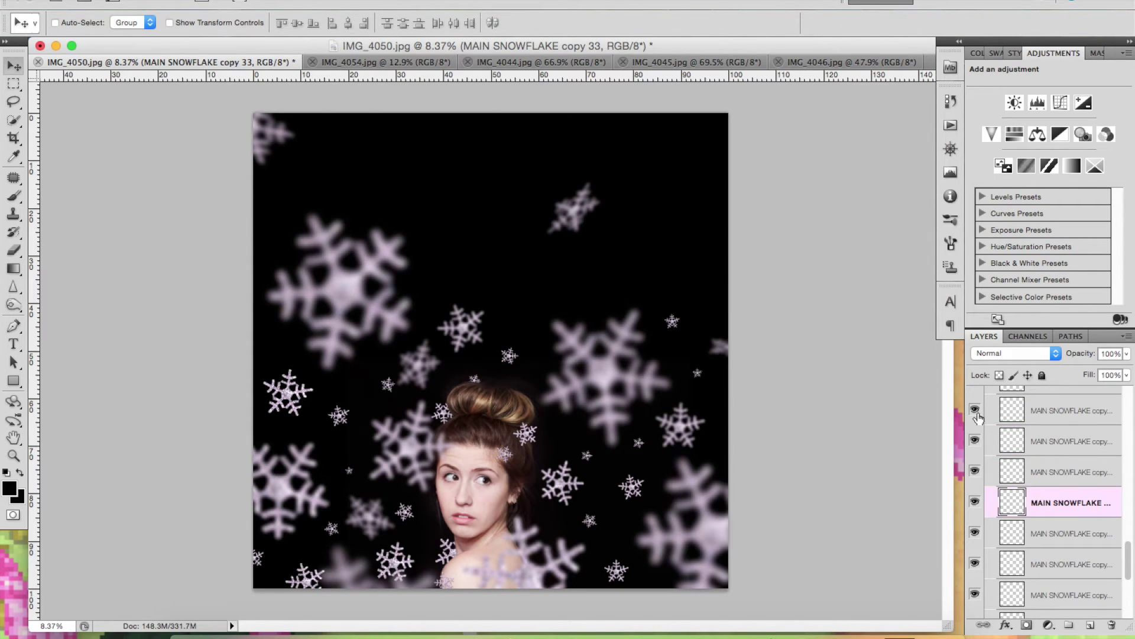
key(Return)
- Apply a Gaussian Blur to the bottom-left snowflake
click(974, 528)
click(1070, 506)
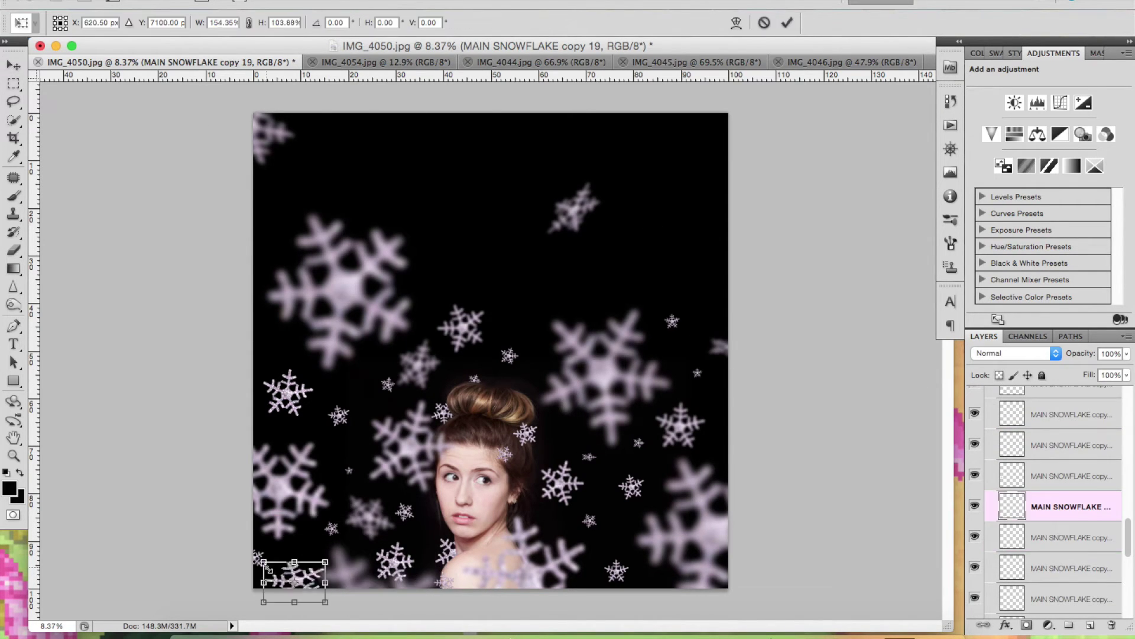
key(Return)
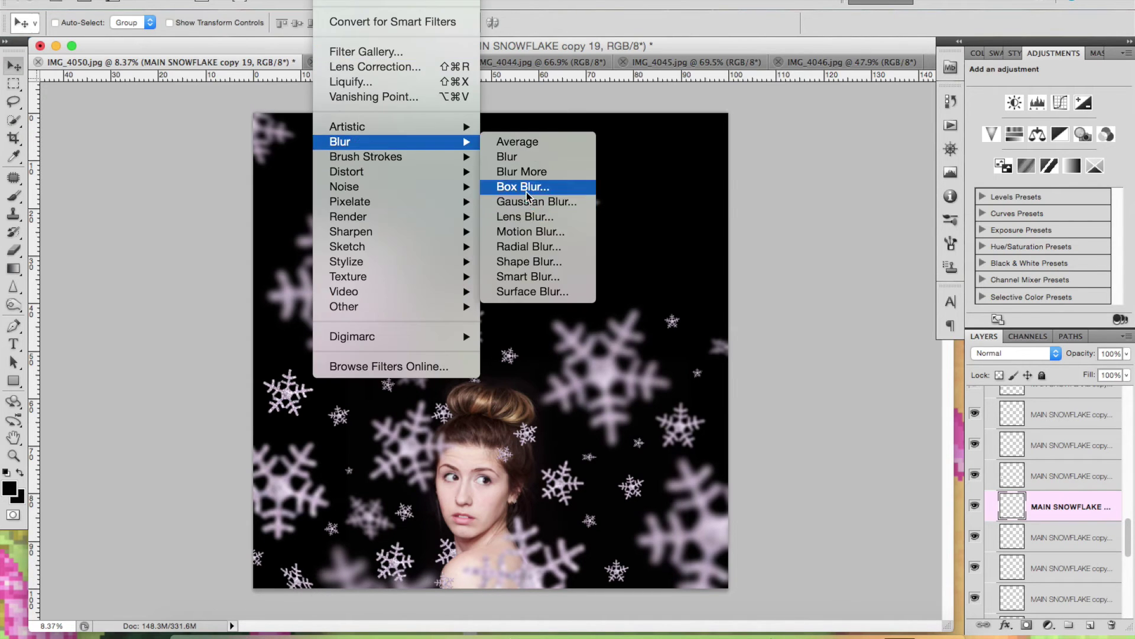
click(532, 213)
key(Return)
drag(974, 475, 974, 412)
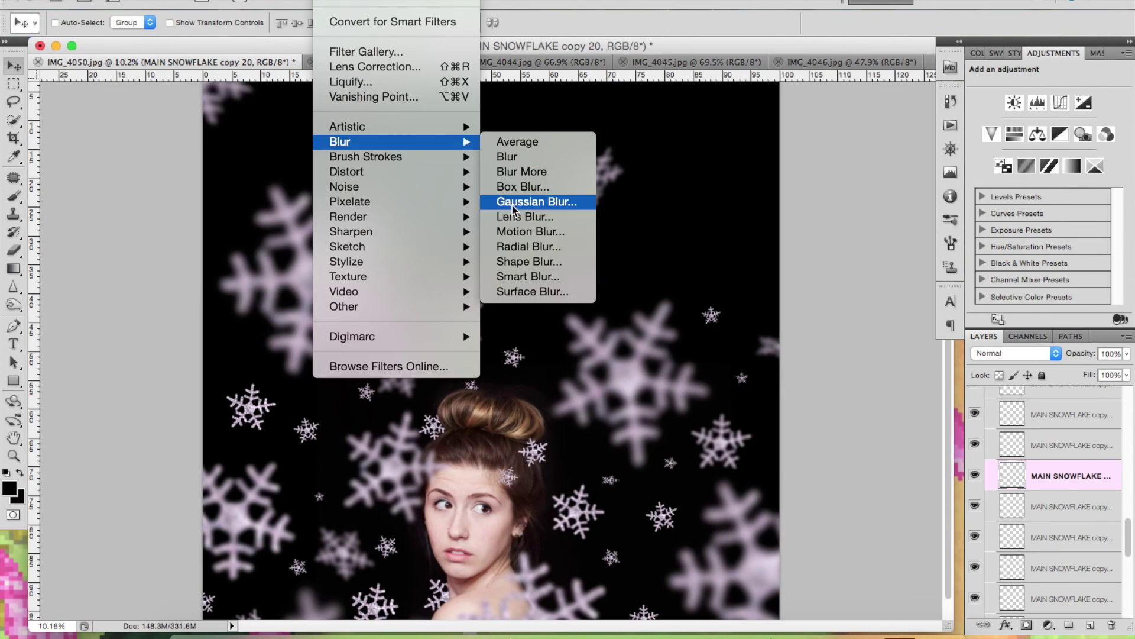
click(565, 337)
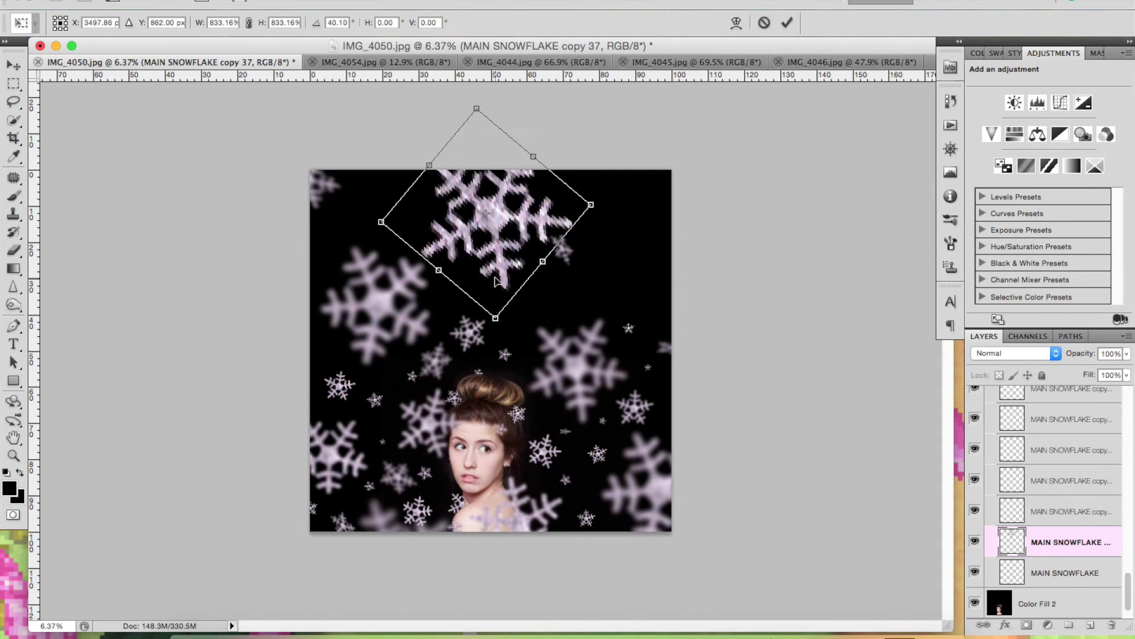
- Enlarge the blurred snowflake and move it to the top-right corner
key(Return)
key(ctrl+t)
mouse_move(621, 329)
mouse_down()
mouse_move(680, 373)
mouse_move(615, 399)
mouse_up()
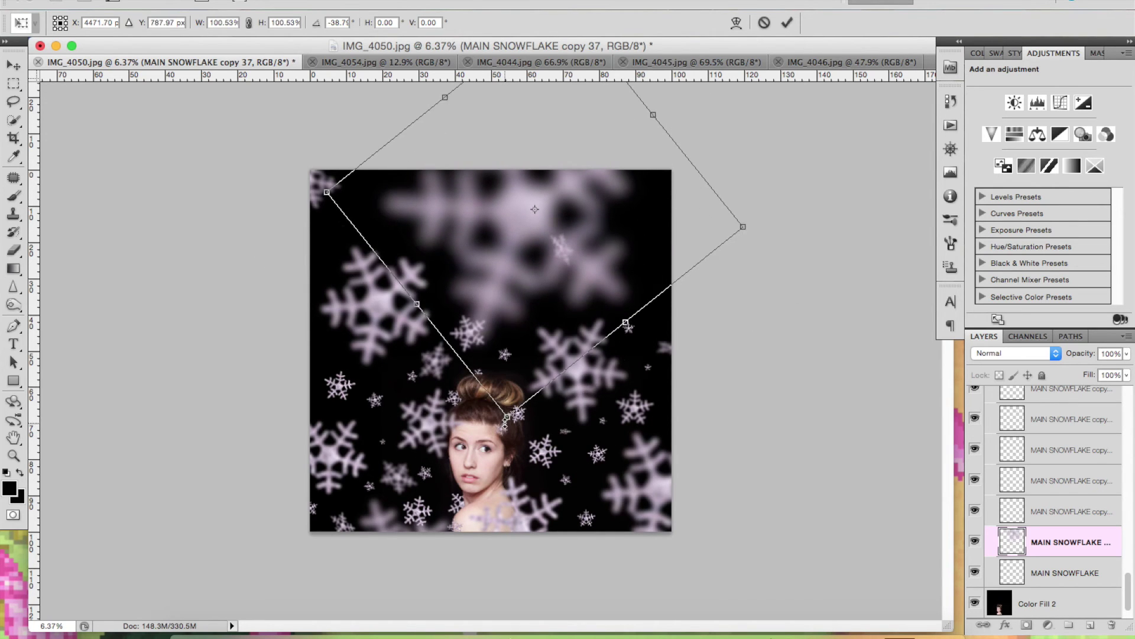
key(Return)
drag(615, 399, 890, 429)
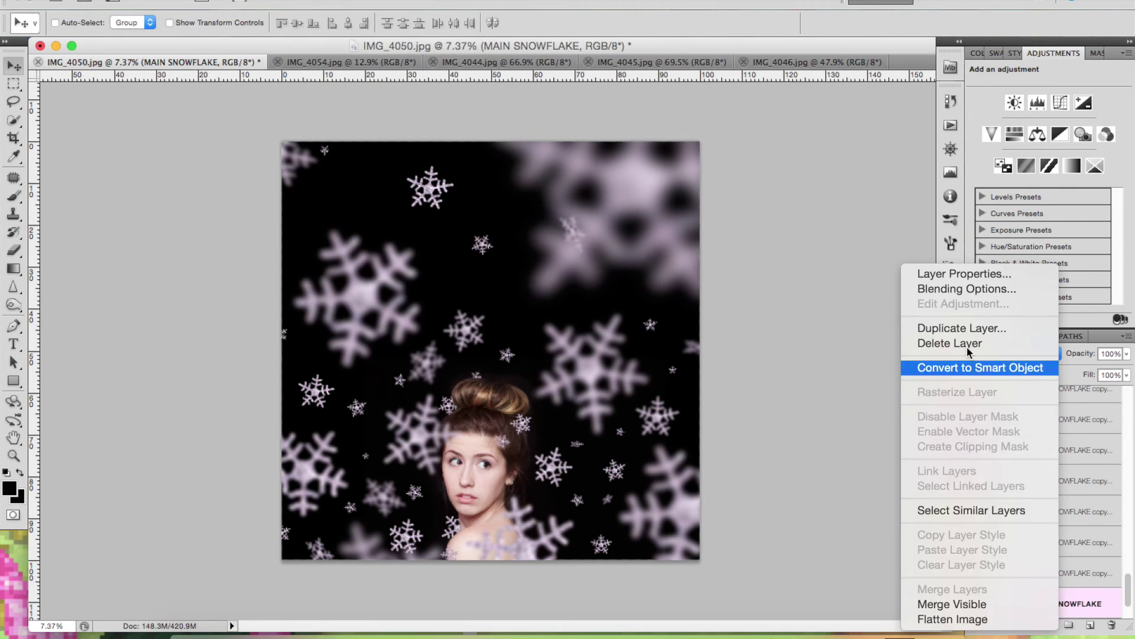
- Scatter two small sharp snowflakes in the upper background
mouse_move(481, 244)
mouse_down()
mouse_move(491, 284)
mouse_move(383, 177)
mouse_up()
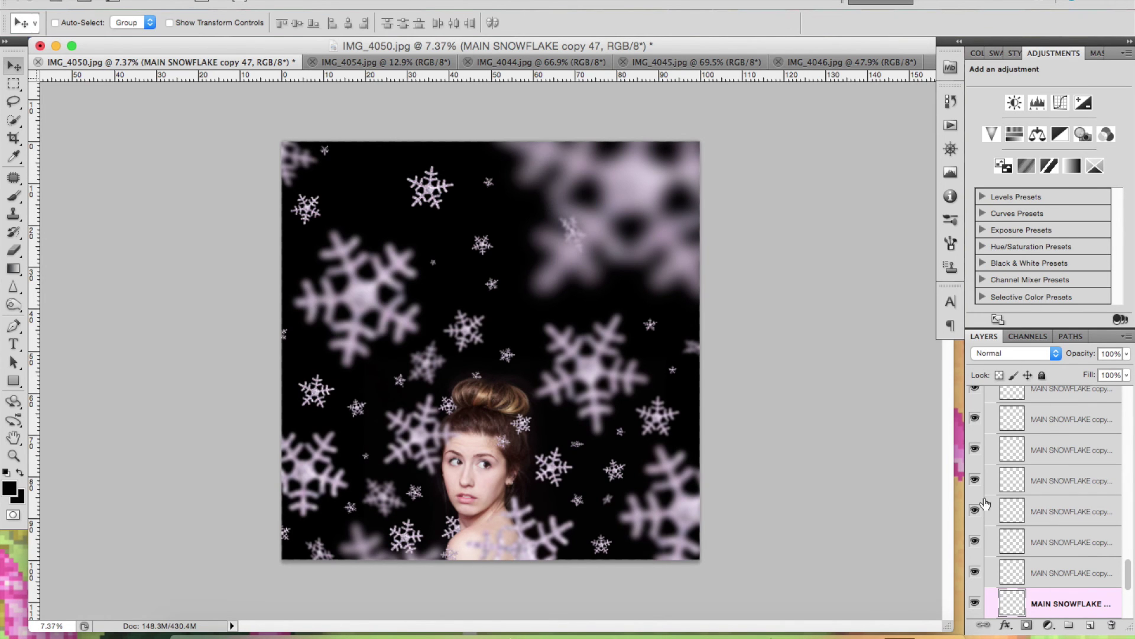
scroll(1016, 528, down, 4)
click(1059, 585)
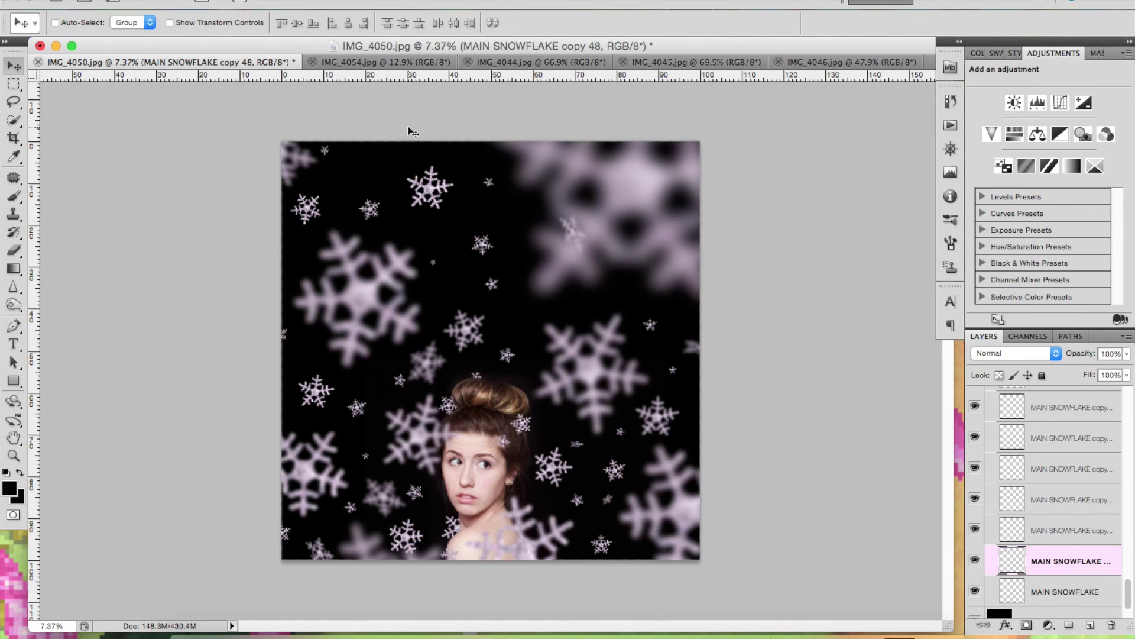
- Save as IMG_4050.psd, run the bw+lightening action, then feather the selection by 100 px
click(338, 1)
key(Escape)
key(ctrl+shift+s)
key(Return)
key(ctrl+shift+s)
click(559, 416)
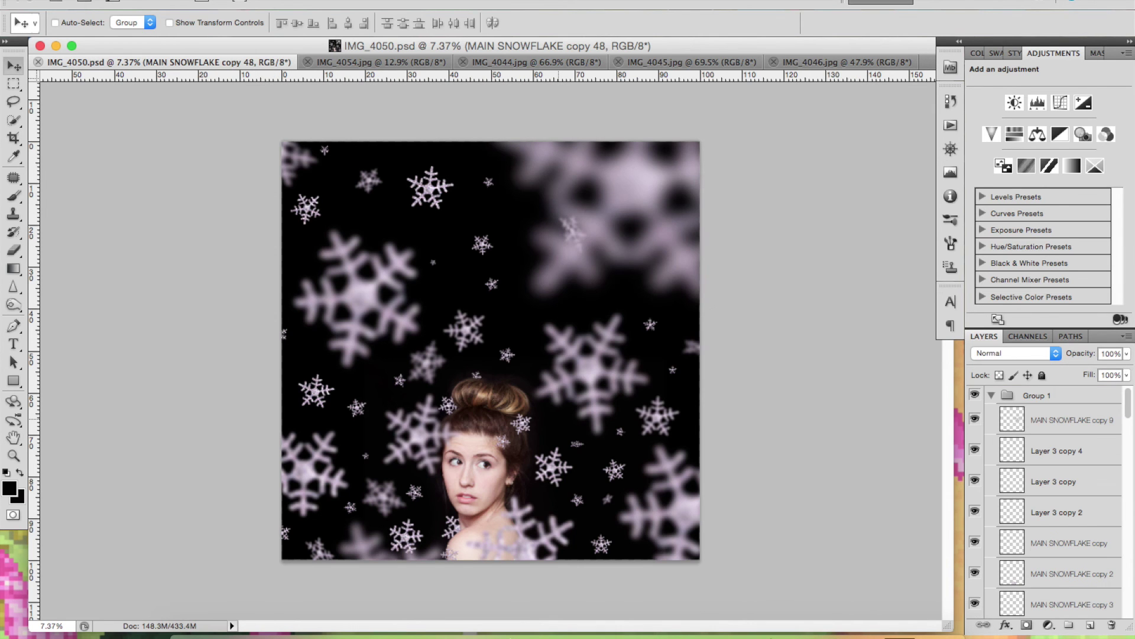
key(F3)
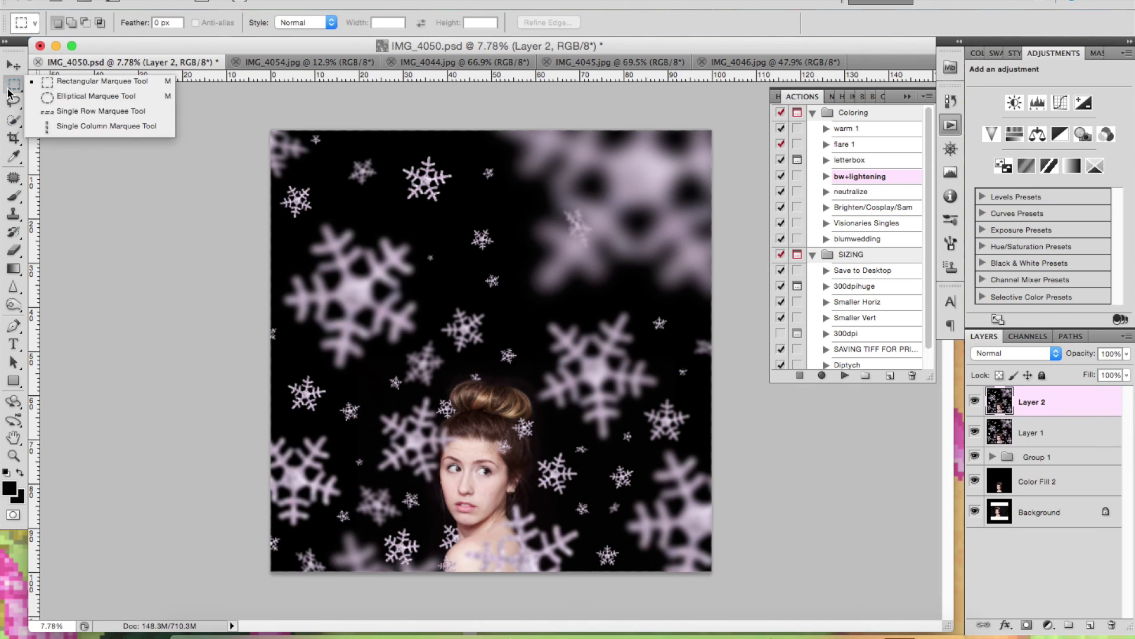
right_click(559, 353)
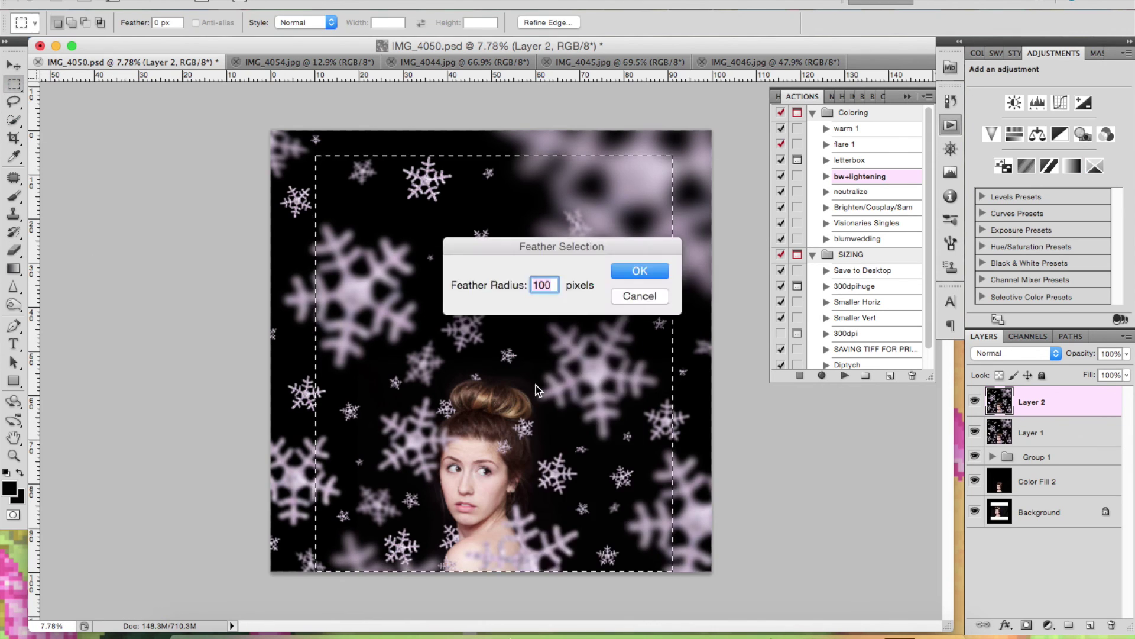